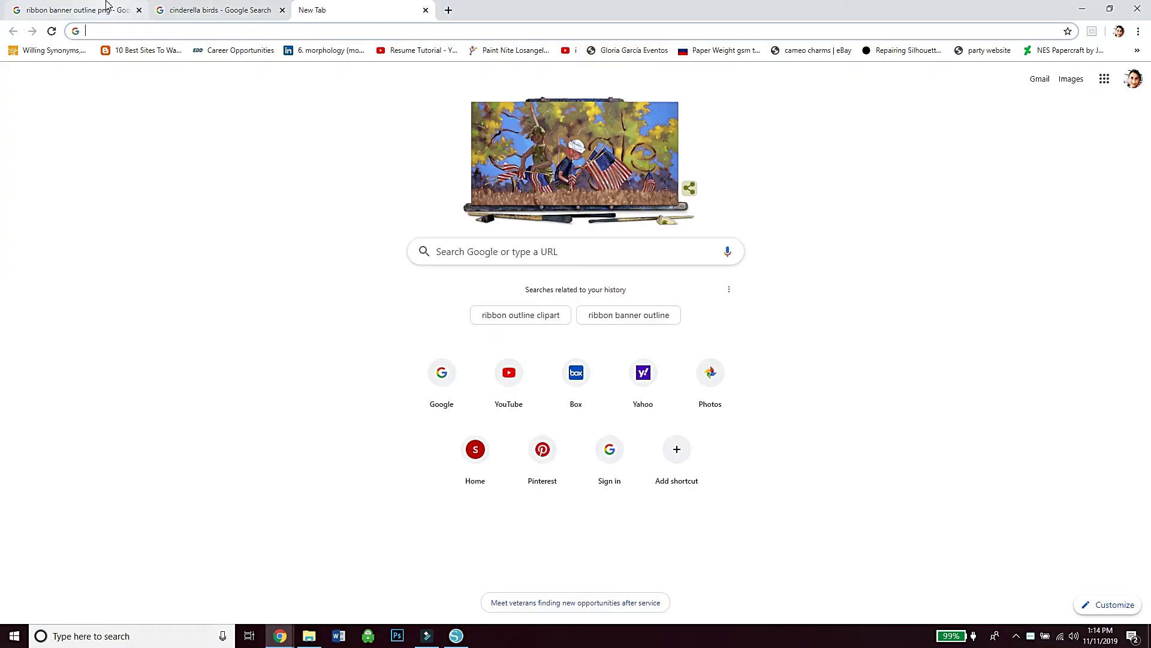
Copy the arched ribbon outline image from the clipart-library.com result and paste it beside the empty page in Silhouette Studio
click(72, 10)
right_click(473, 208)
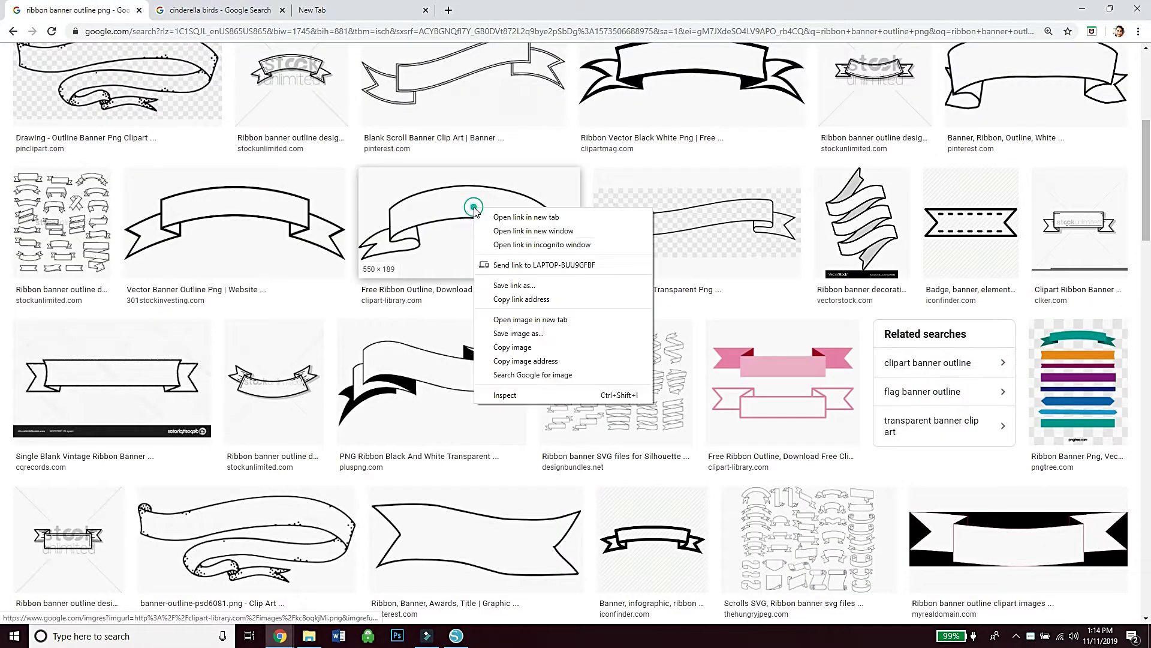
click(495, 348)
click(456, 635)
right_click(568, 362)
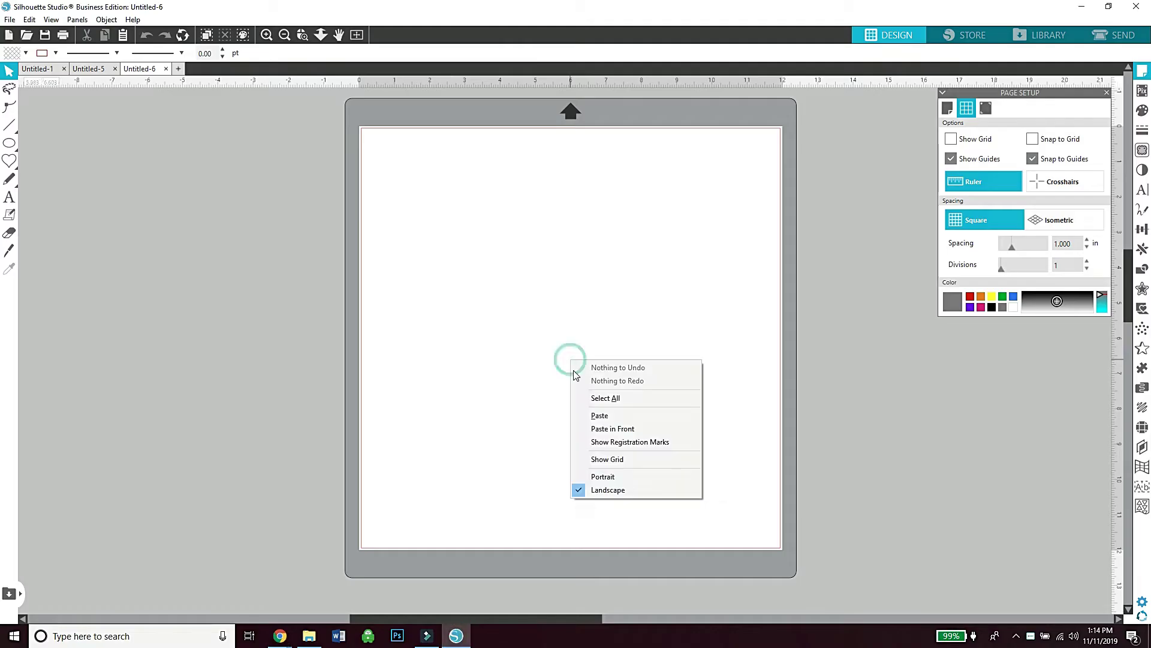
click(592, 416)
drag(588, 343, 313, 292)
Switch back to Chrome and copy the single blue bird image, Pin on primavera, from the cinderella birds results
click(280, 635)
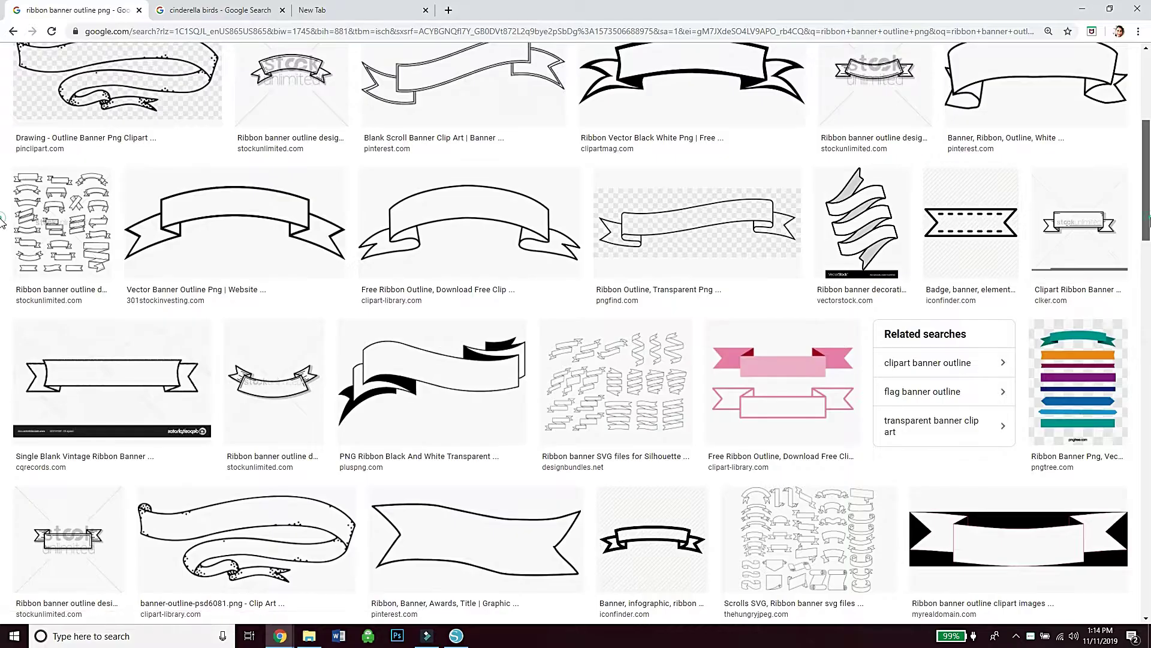
scroll(717, 87, up, 6)
click(216, 10)
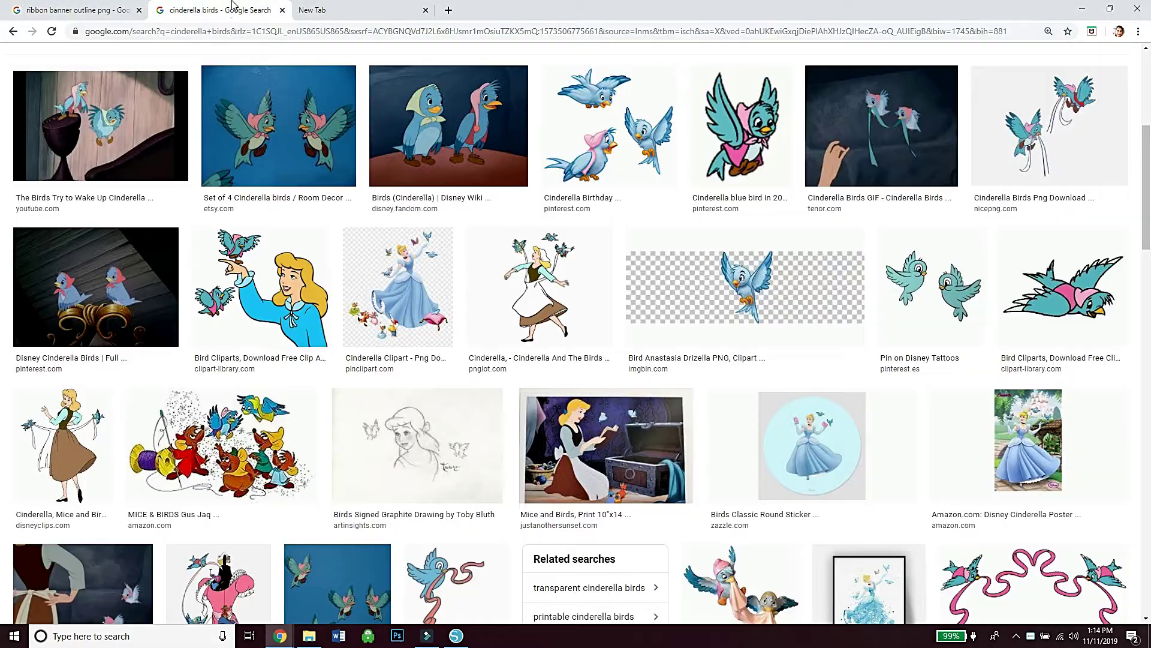
click(922, 296)
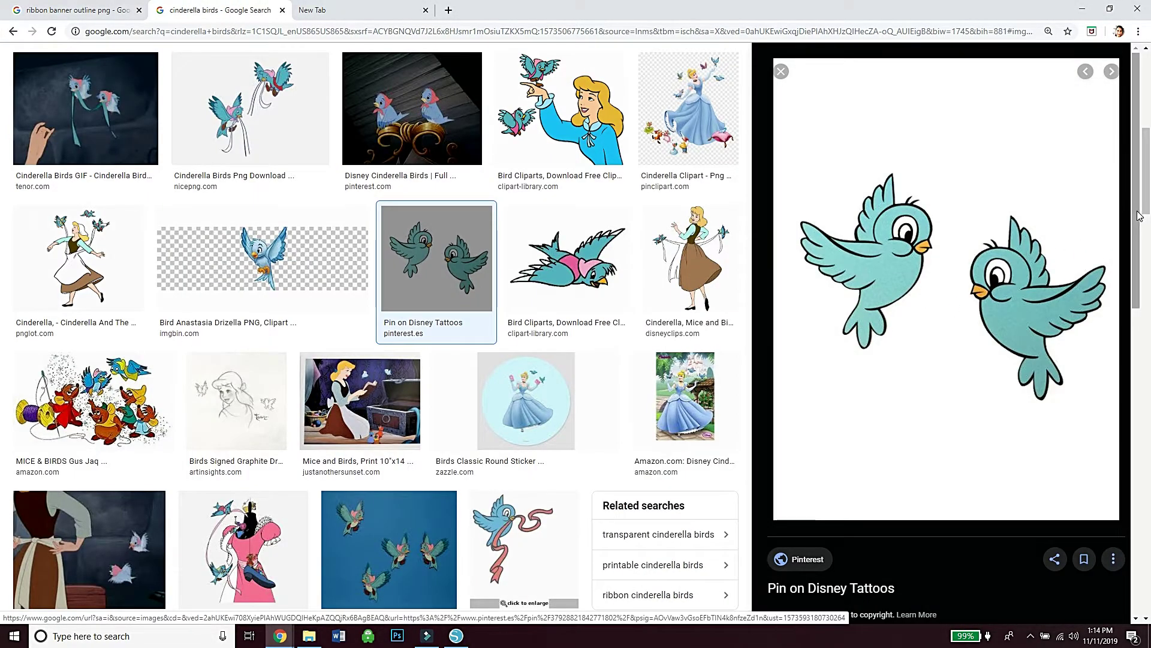
scroll(1139, 216, down, 4)
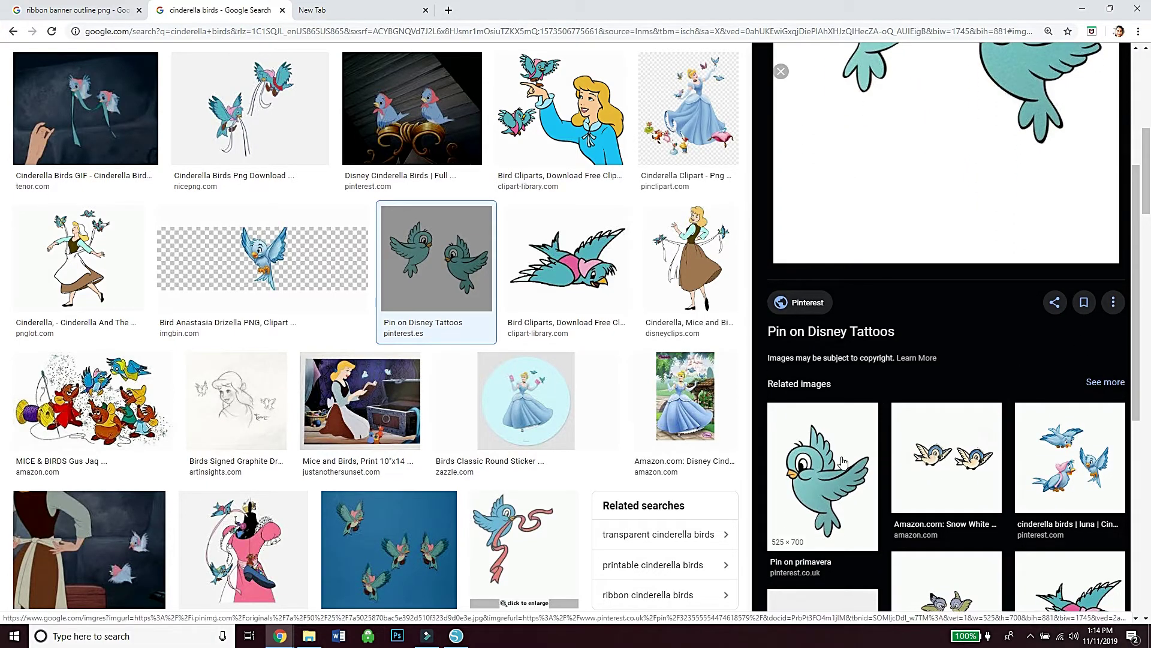
click(842, 462)
right_click(928, 221)
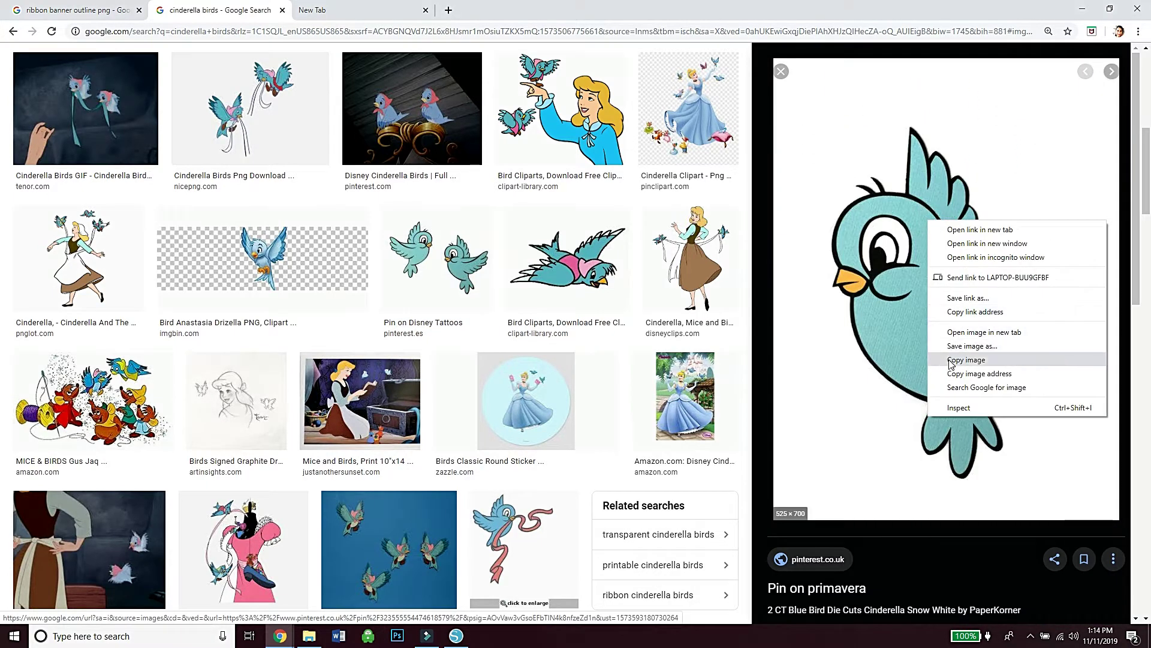
click(950, 361)
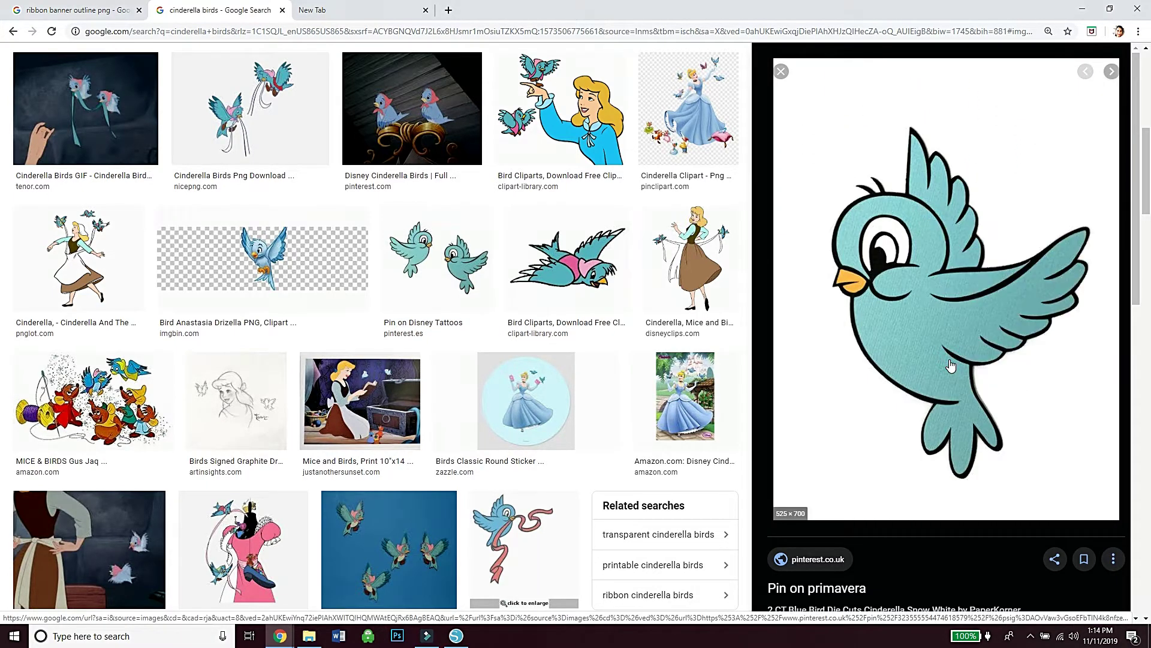
Switch to Silhouette Studio, paste the bird image onto the page and scale it down to about 3.65 by 4.86 in
click(455, 634)
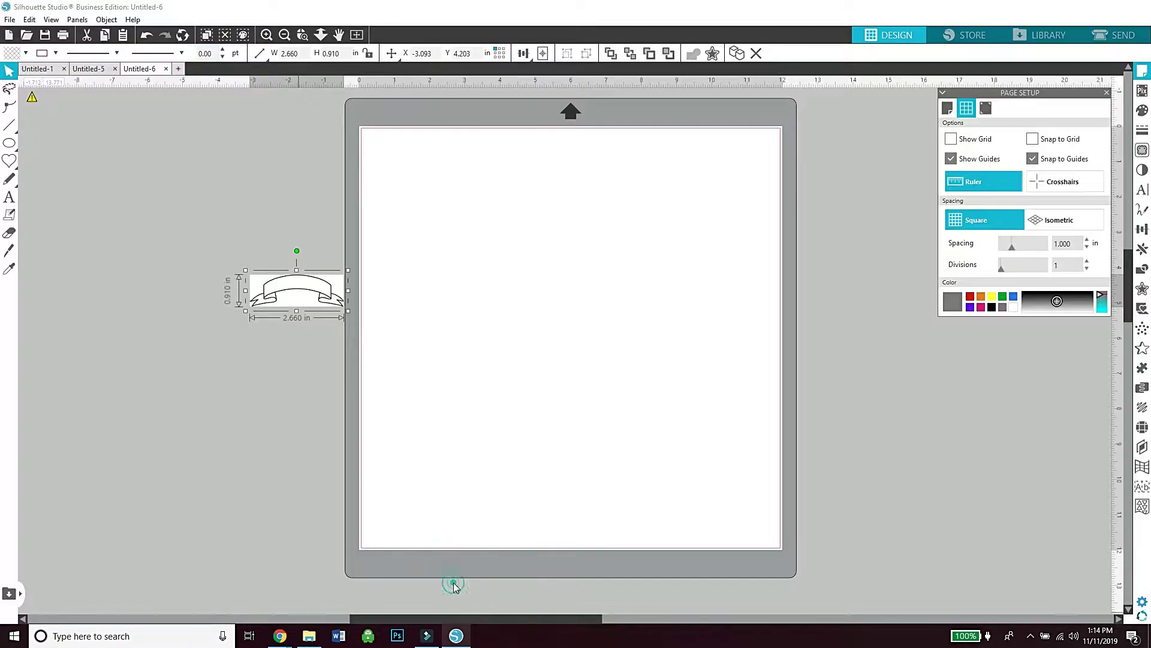
right_click(434, 7)
click(480, 73)
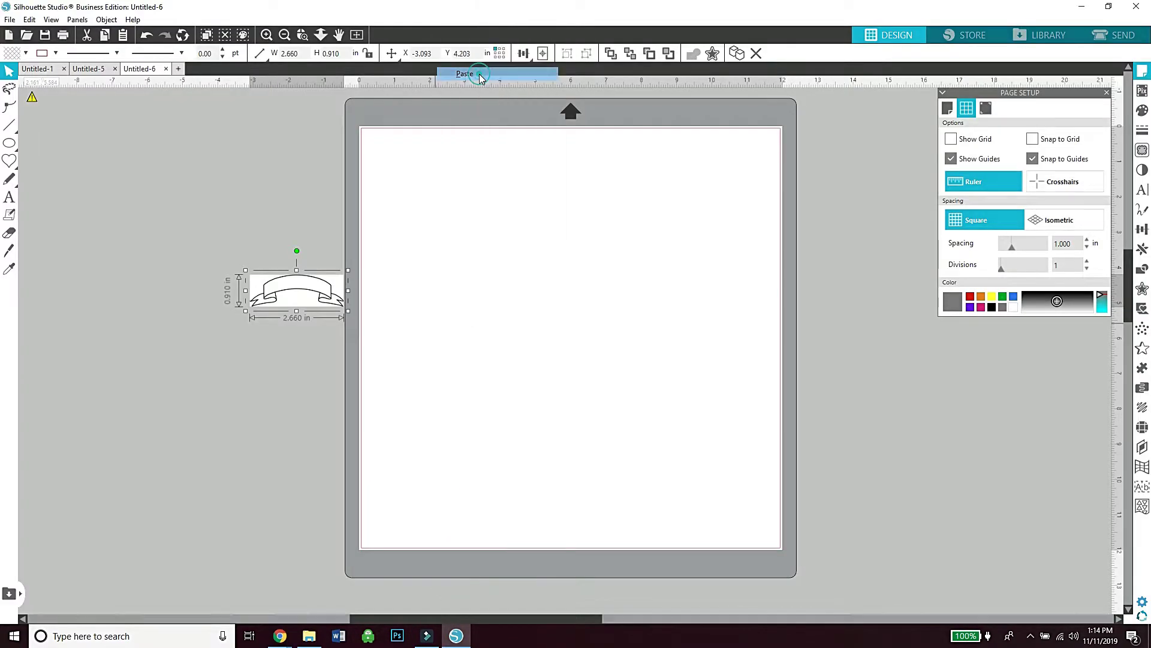
click(688, 198)
drag(629, 400, 577, 338)
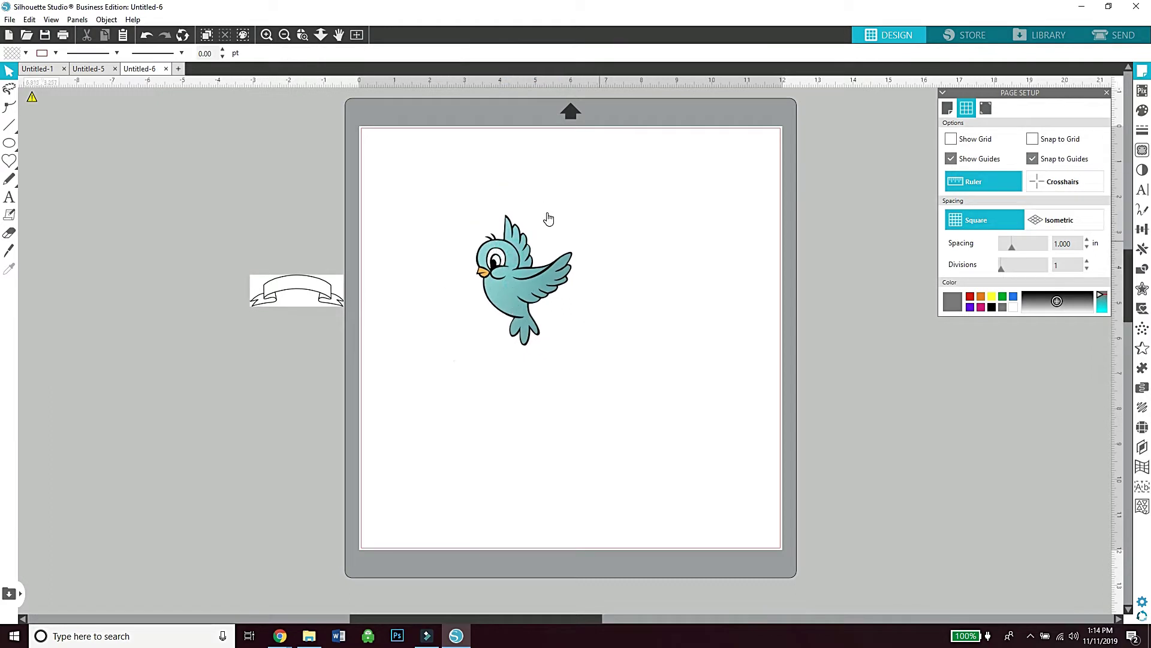
Trace the bird using a trace area of about 4.14 by 4.11 in around the whole figure
click(270, 37)
click(269, 36)
drag(580, 618, 546, 616)
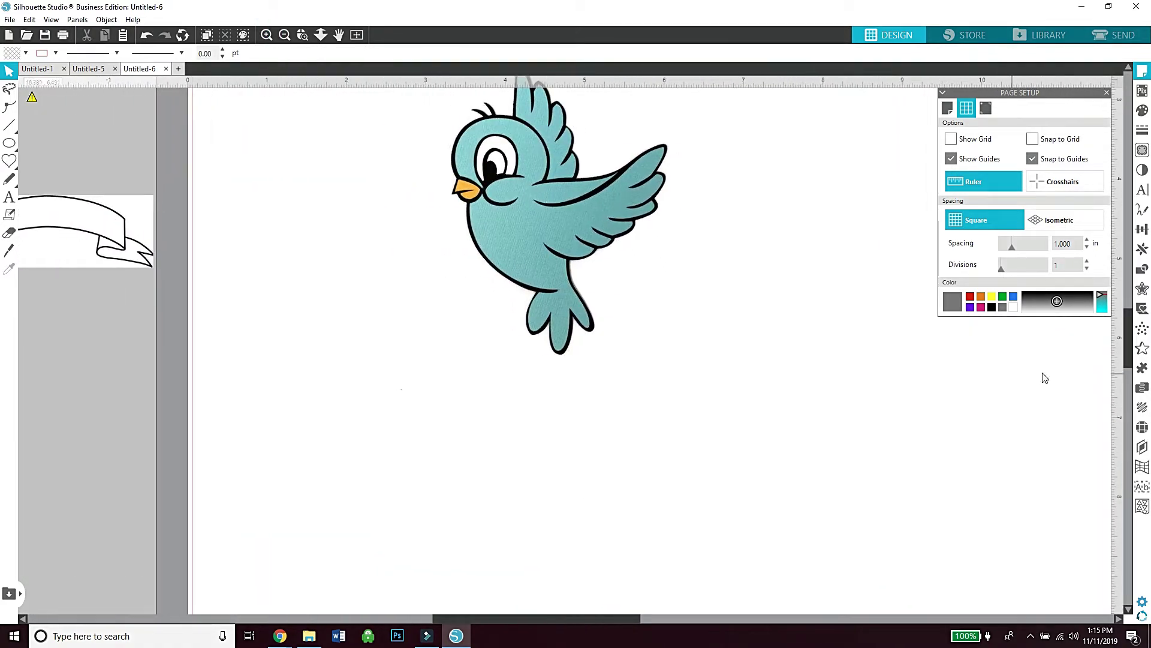
drag(1129, 359, 1128, 341)
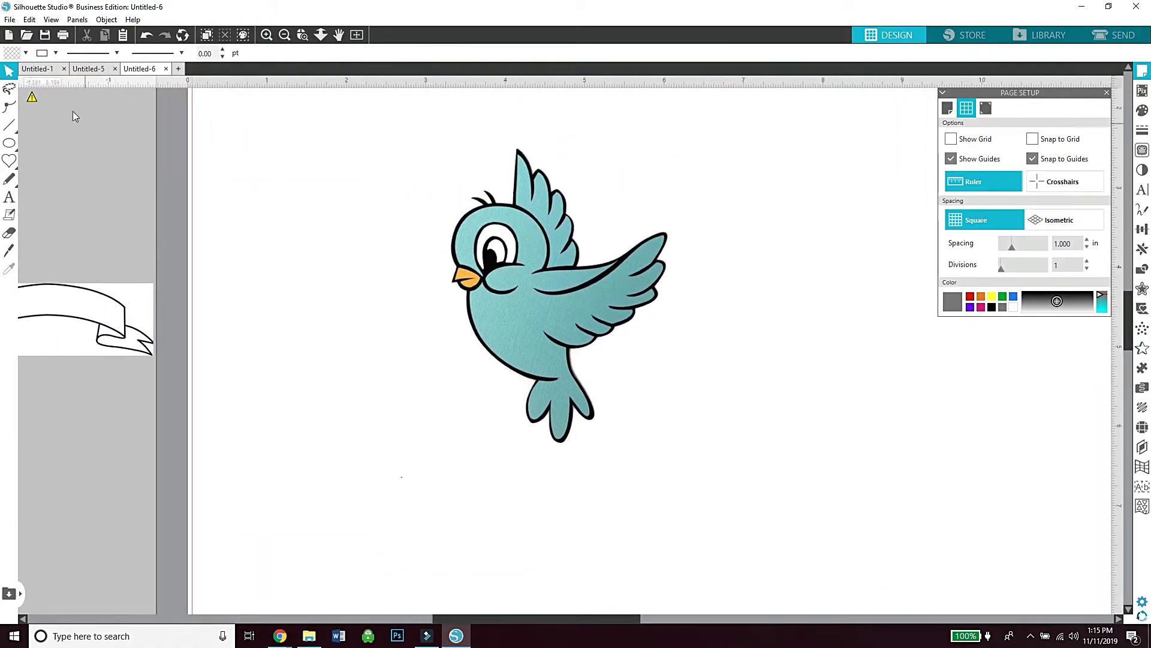
click(1142, 150)
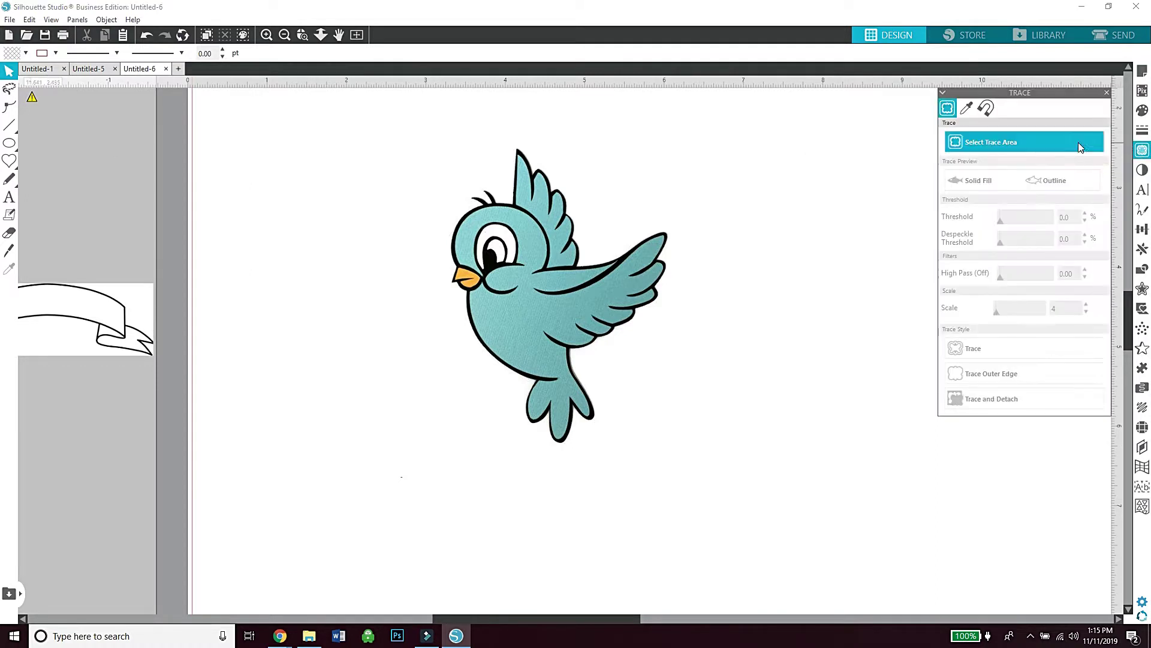
click(1032, 153)
mouse_move(726, 460)
mouse_down()
mouse_move(662, 412)
mouse_move(397, 134)
mouse_up()
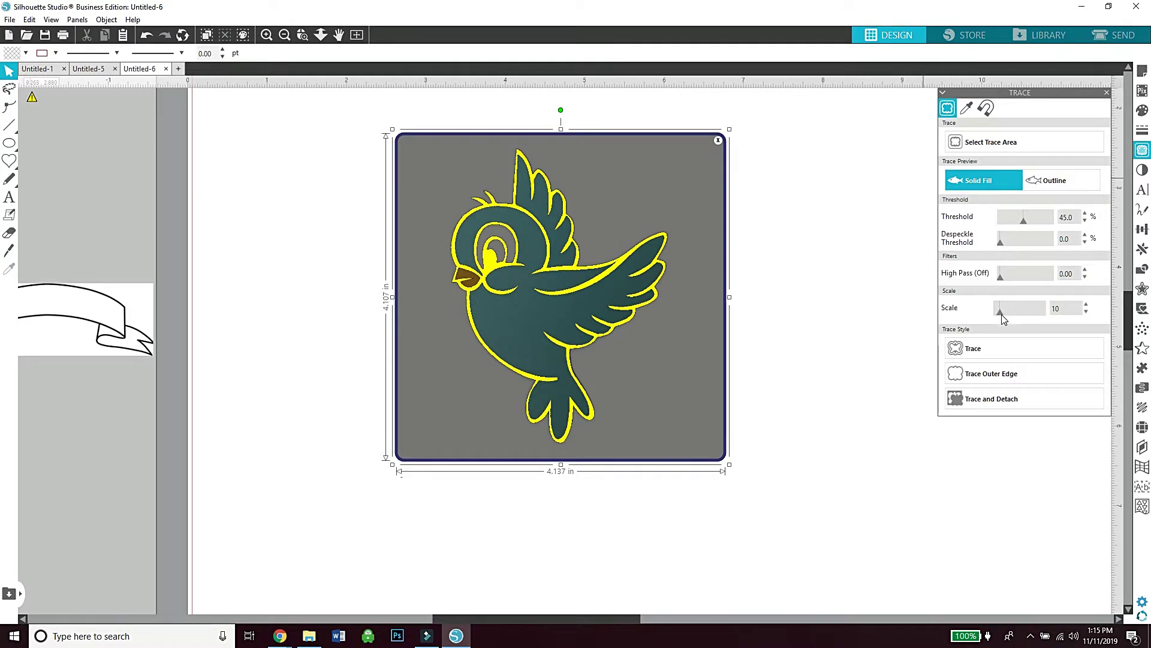
click(987, 347)
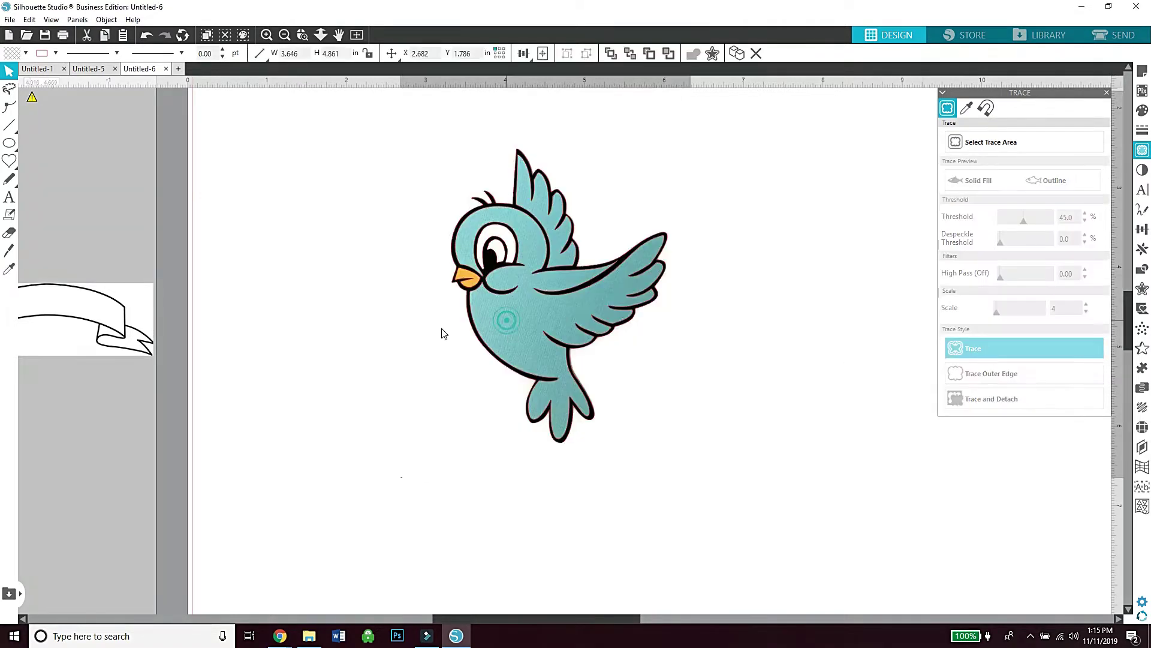
Move the original bird image and its traced outline apart, then release the trace's compound path
drag(442, 330, 189, 304)
drag(545, 275, 604, 270)
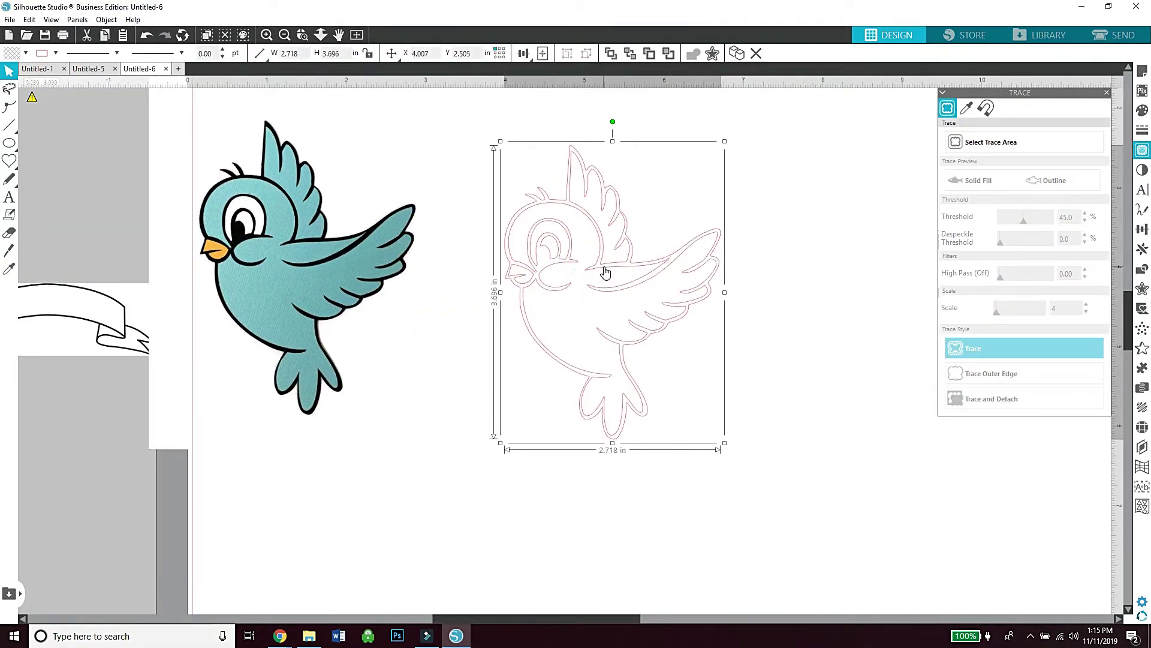
right_click(605, 267)
click(660, 507)
click(678, 522)
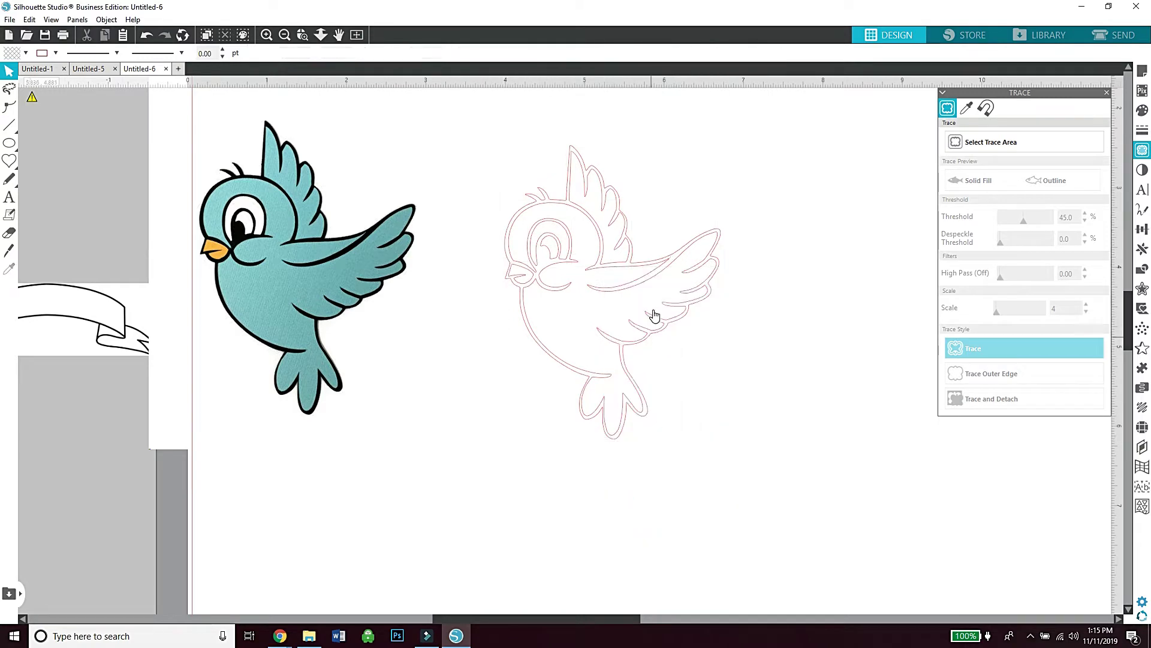
Fill the traced body shape, kept in its original place, with teal sampled from the original bird's body
drag(671, 266, 761, 259)
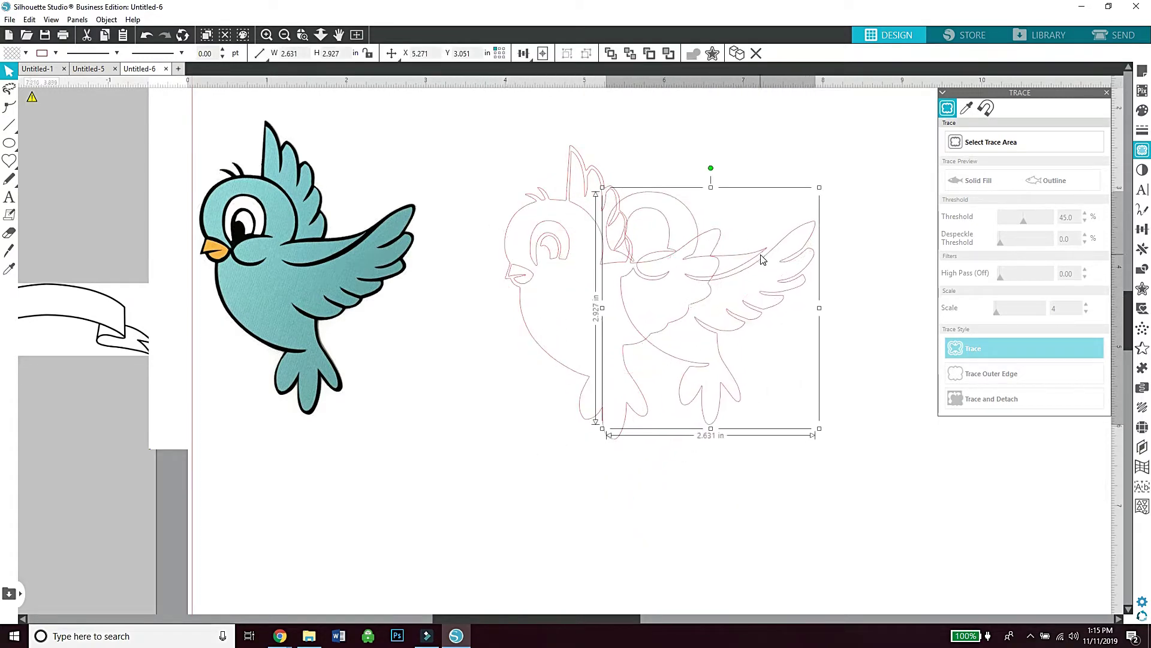
click(144, 35)
click(25, 53)
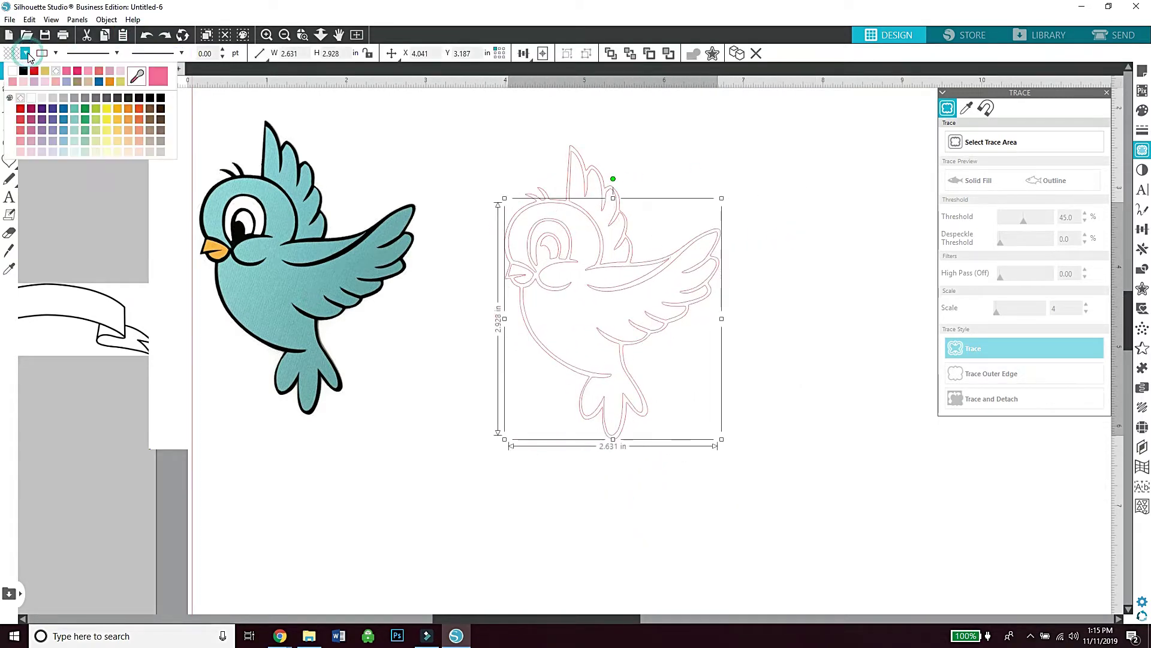
click(137, 77)
click(252, 297)
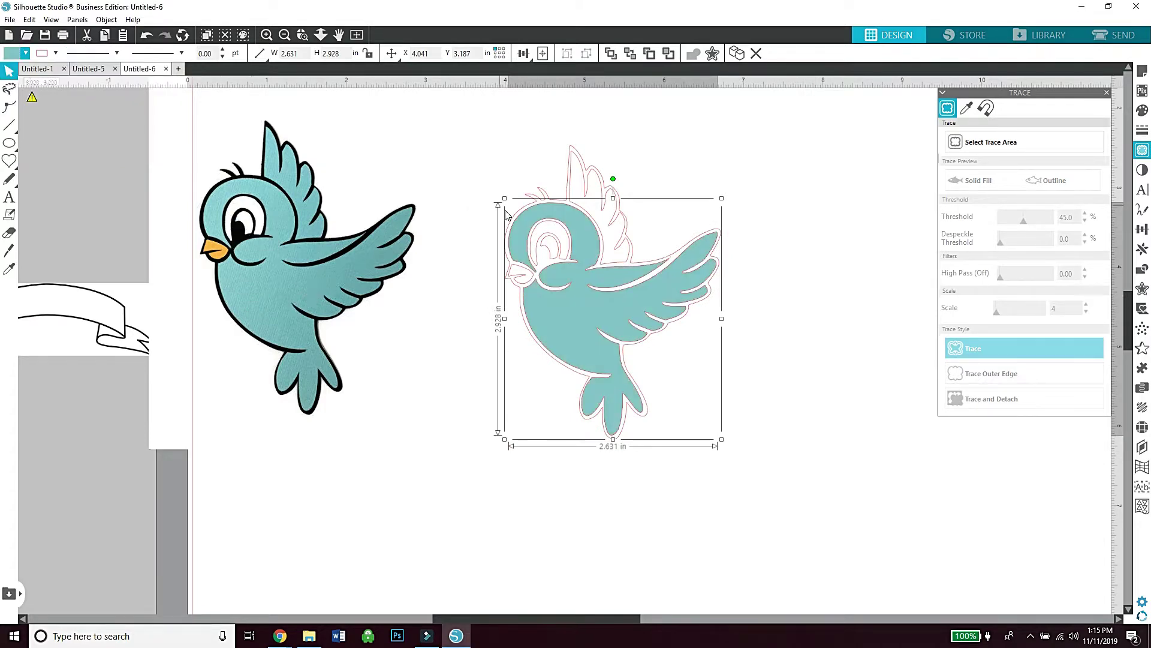
Fill the traced beak with the orange sampled from the original bird's beak
click(520, 279)
click(26, 54)
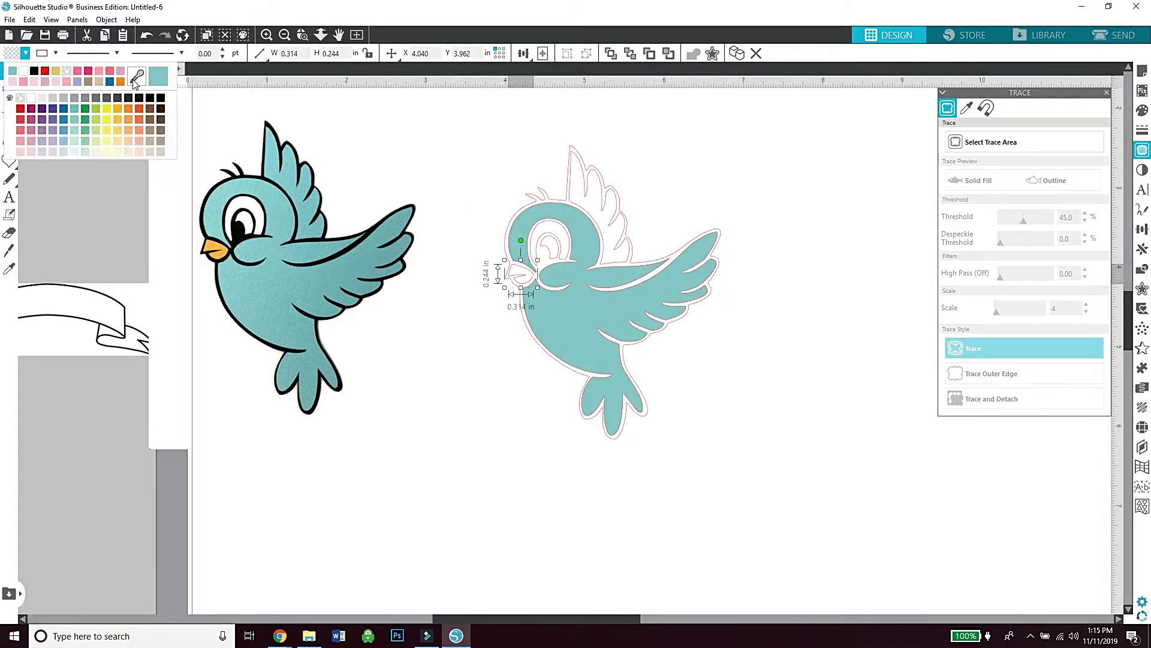
click(137, 77)
click(211, 244)
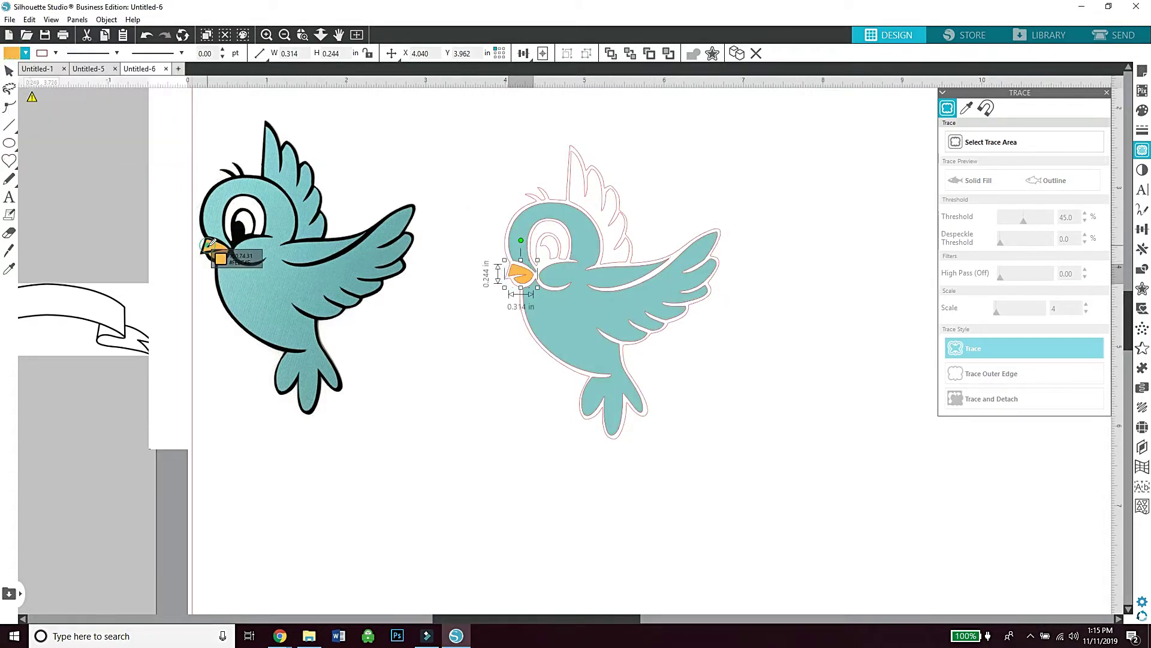
Fill the outer and inner shapes of the traced eye with white
click(538, 252)
click(26, 56)
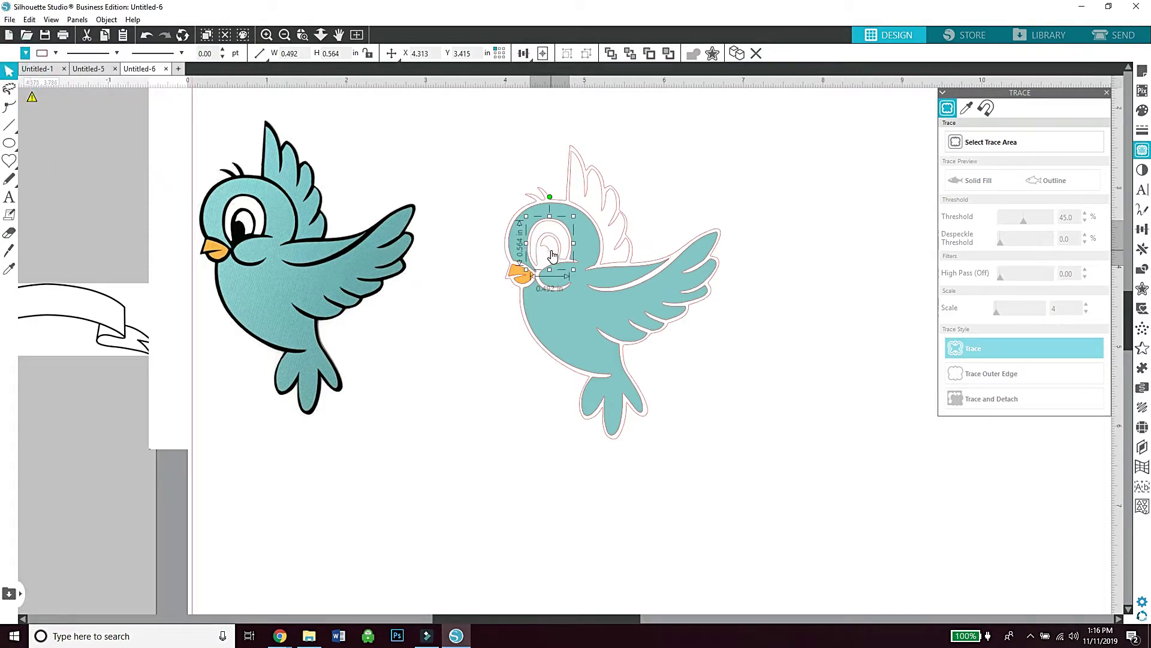
click(551, 256)
click(26, 54)
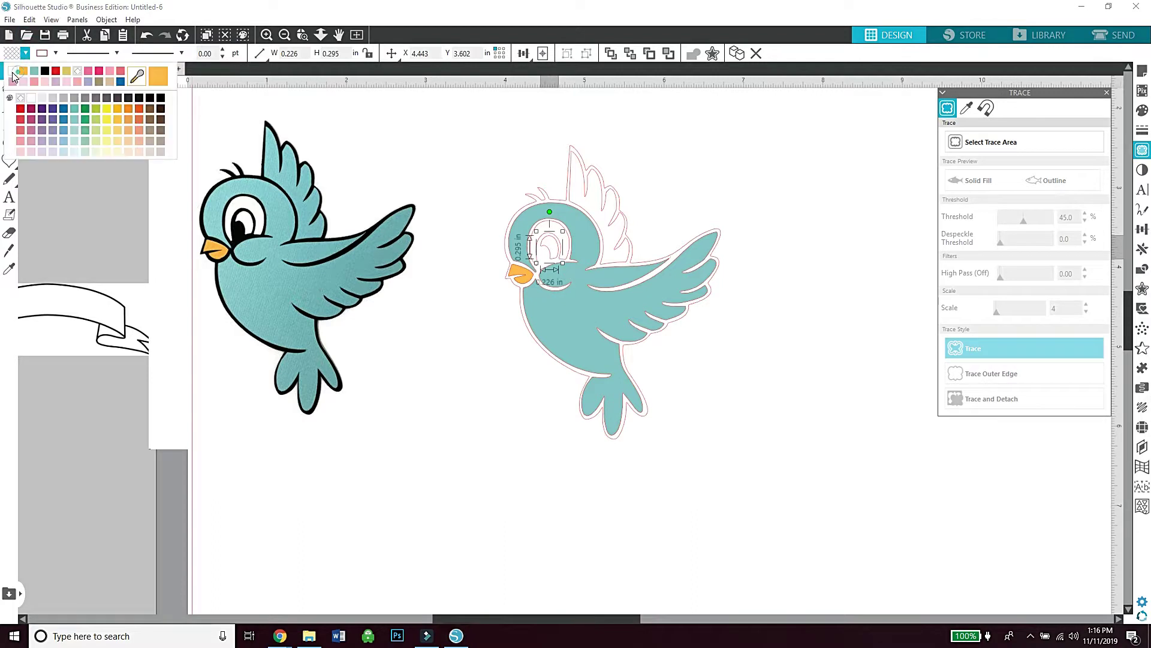
click(13, 73)
Fill the traced upper wing with teal sampled from the original bird and the outer silhouette with black
click(574, 189)
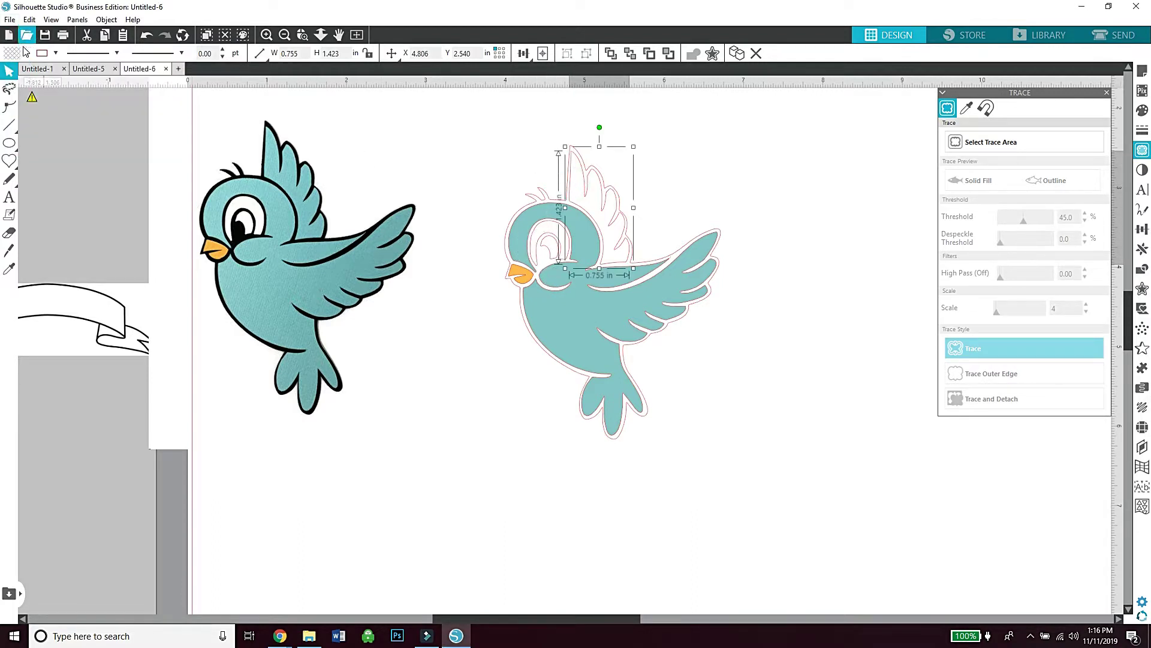
click(26, 54)
click(135, 78)
click(251, 279)
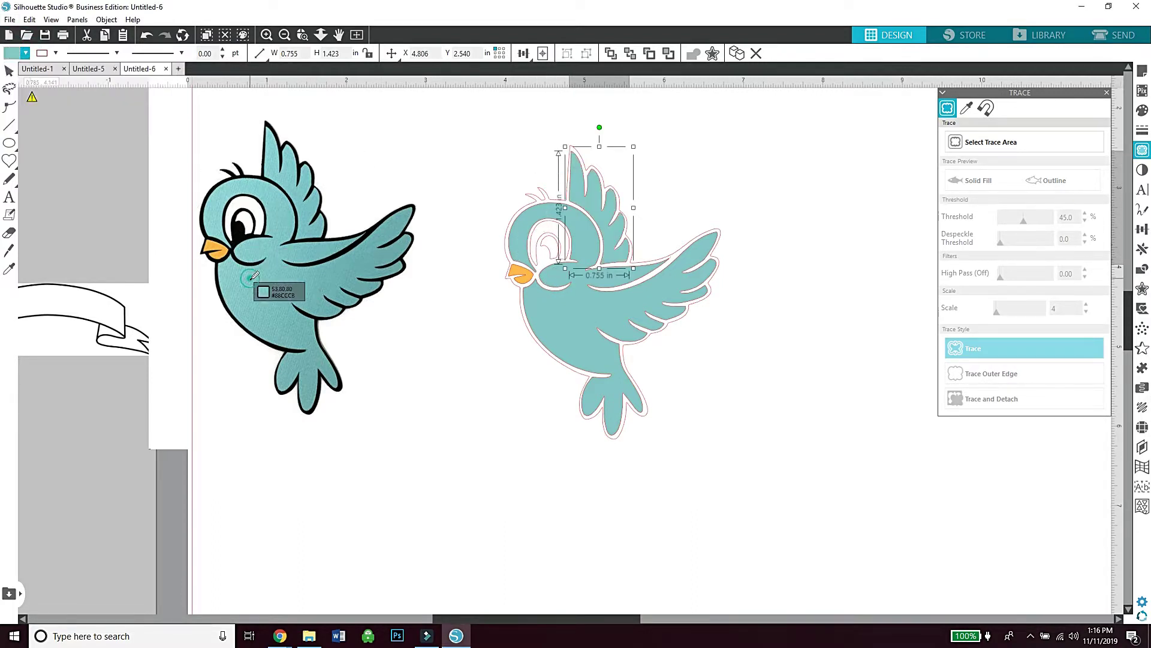
click(527, 189)
click(25, 54)
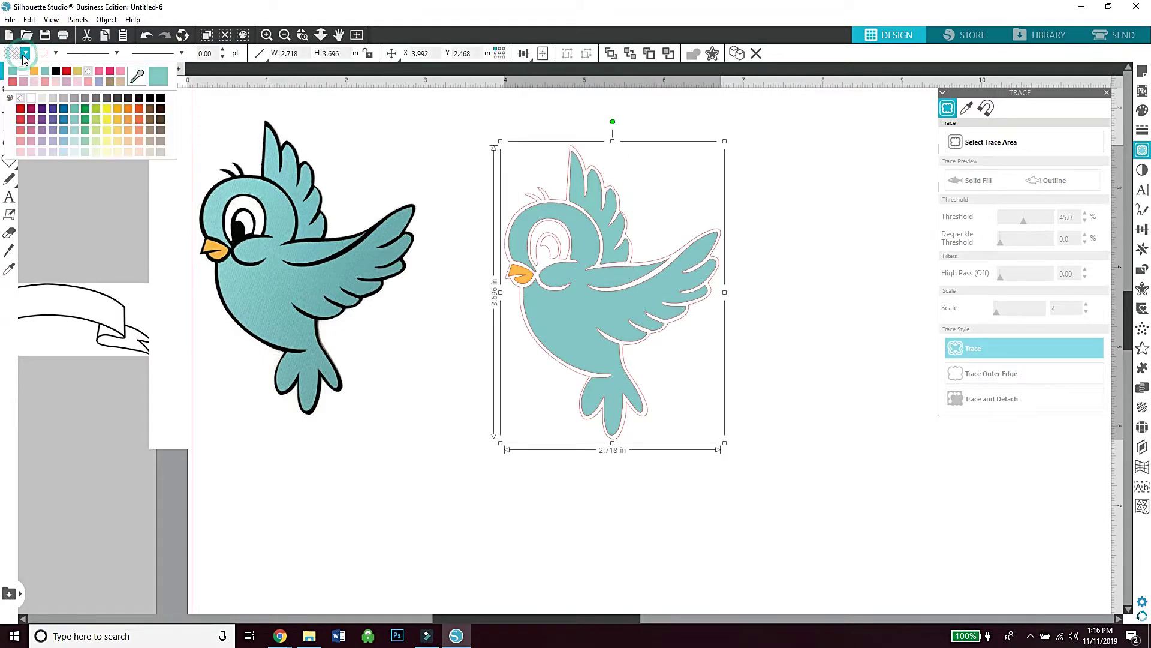
click(55, 72)
Delete the original bird image beside the coloured trace
click(356, 142)
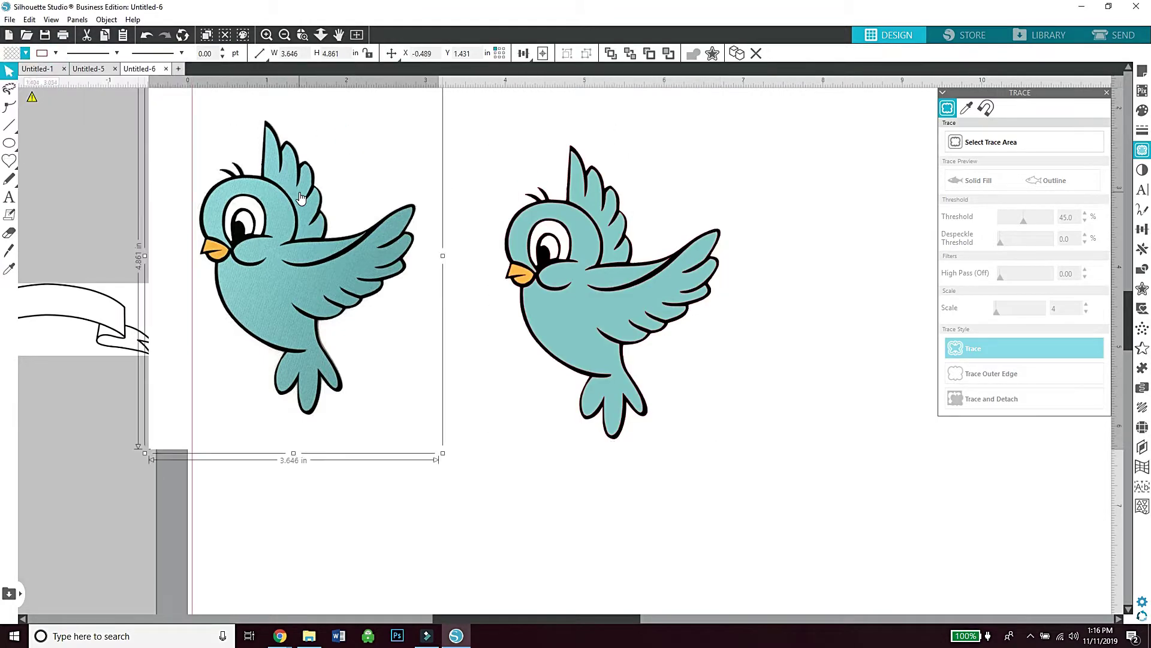
right_click(299, 190)
click(314, 234)
Move the whole coloured bird to the page's upper left, duplicate it twice and place one copy beside and one below
click(287, 35)
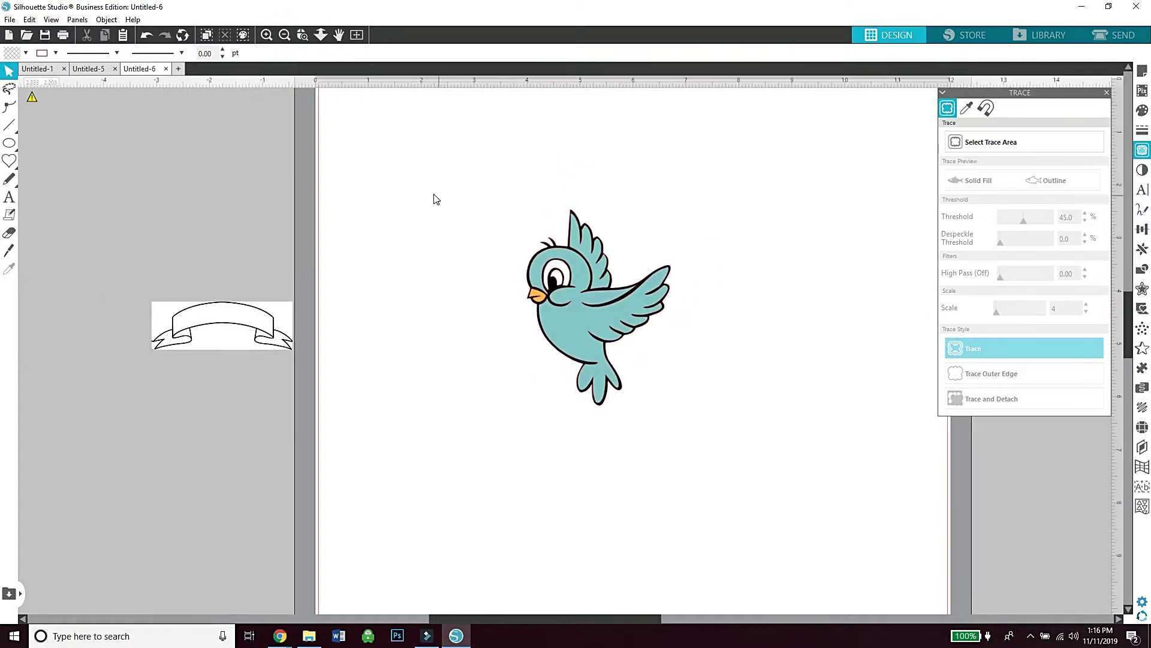
drag(484, 202, 649, 380)
drag(603, 331, 582, 258)
right_click(464, 265)
click(483, 354)
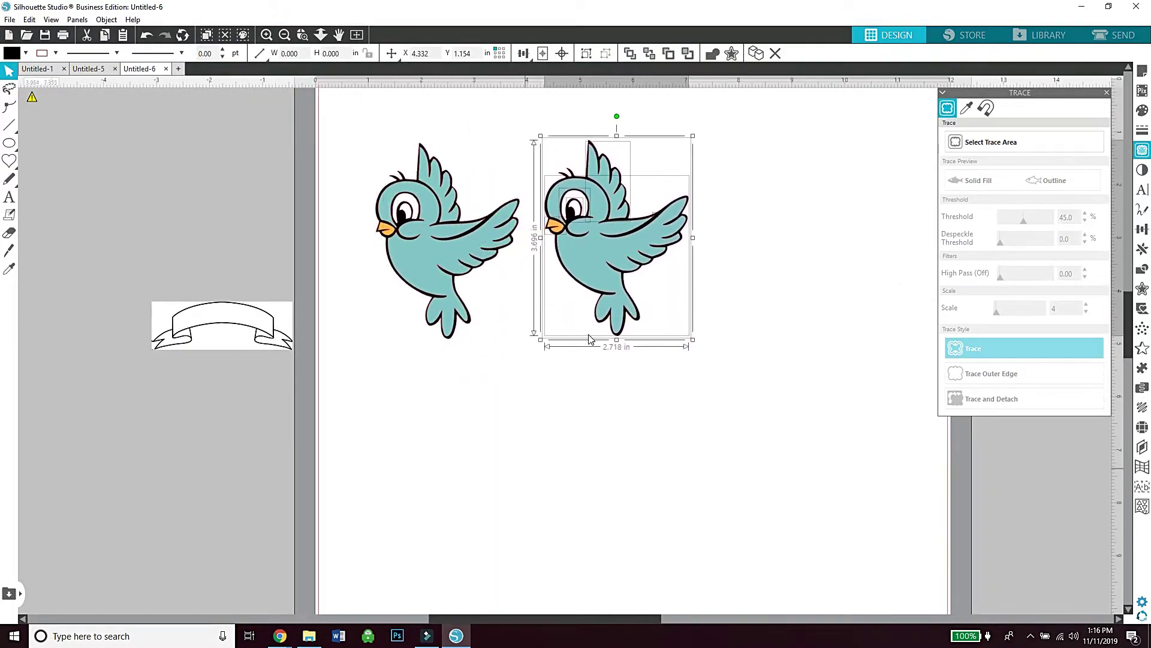
right_click(606, 229)
click(621, 318)
drag(621, 319, 554, 504)
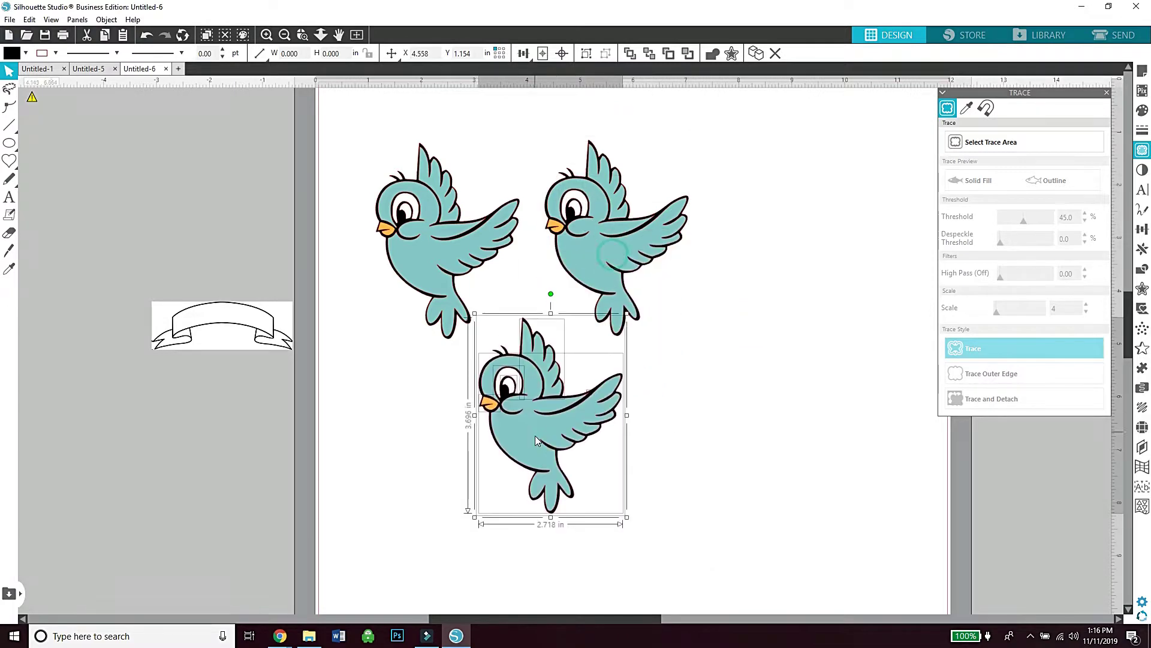
click(710, 382)
Move the first bird's black silhouette, beak and eye pieces off the page and group its remaining teal pieces
drag(402, 221, 183, 162)
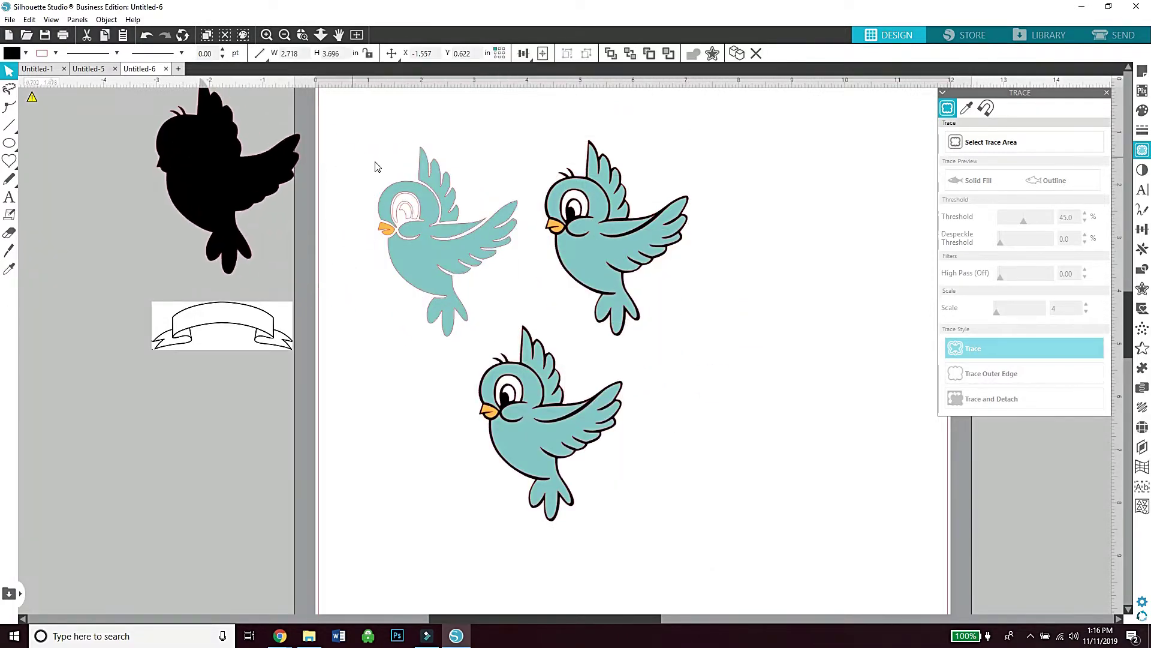
click(458, 282)
right_click(362, 191)
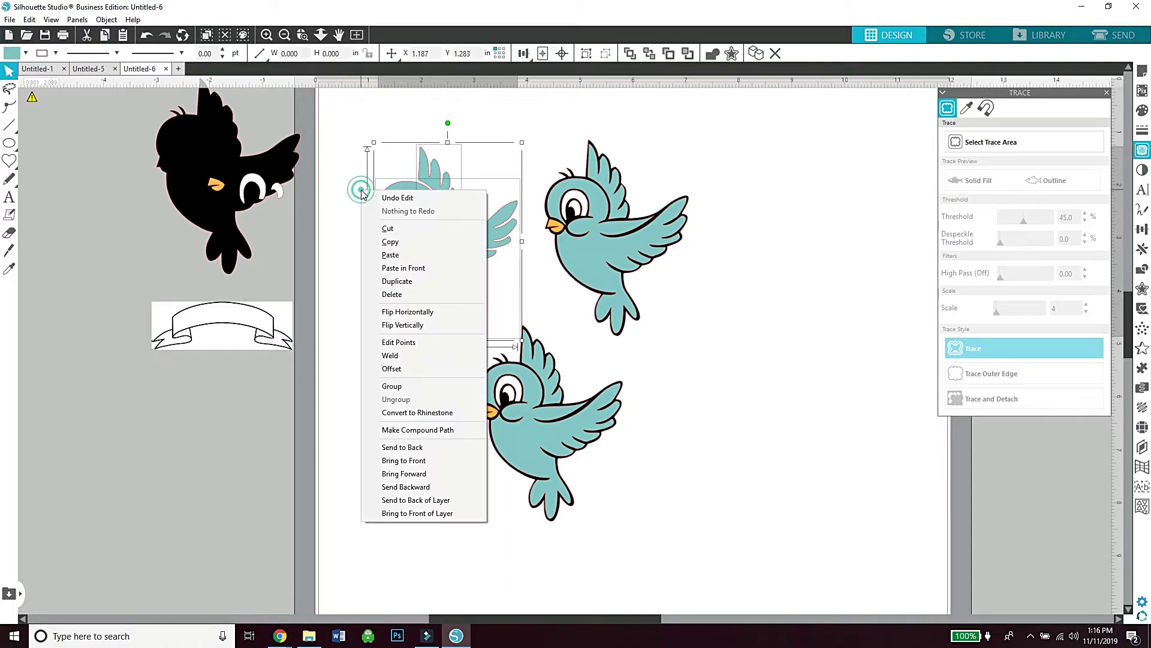
click(392, 386)
drag(411, 304, 391, 292)
Move the second bird copy's teal, eye and beak pieces off the page and place its black silhouette beside the grouped teal layer
drag(578, 243, 235, 192)
drag(617, 200, 229, 188)
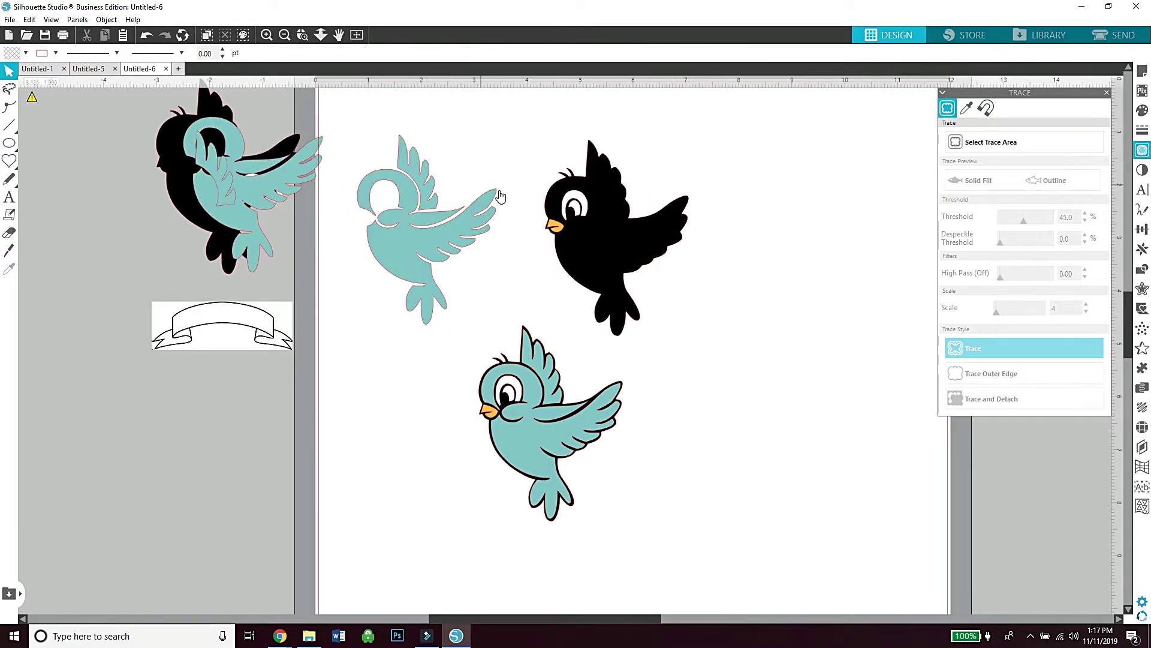
drag(574, 204, 256, 182)
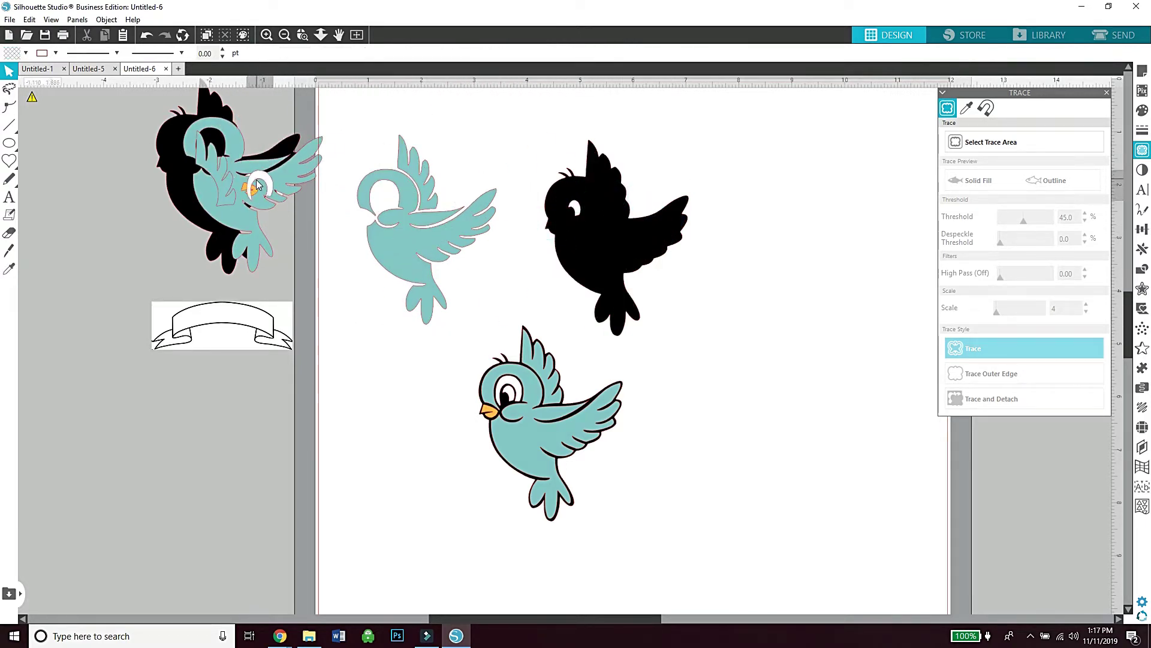
drag(585, 243, 543, 229)
click(507, 228)
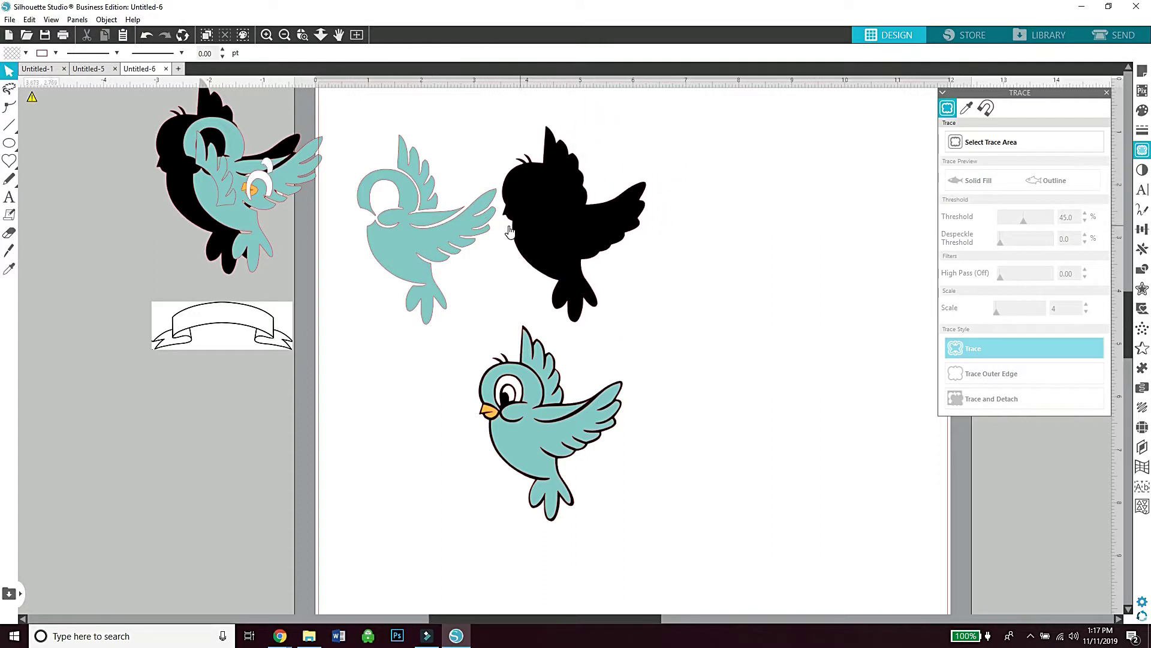
Bring the grouped teal layer to the front and align it over the black silhouette
drag(469, 230, 480, 188)
right_click(481, 188)
click(535, 428)
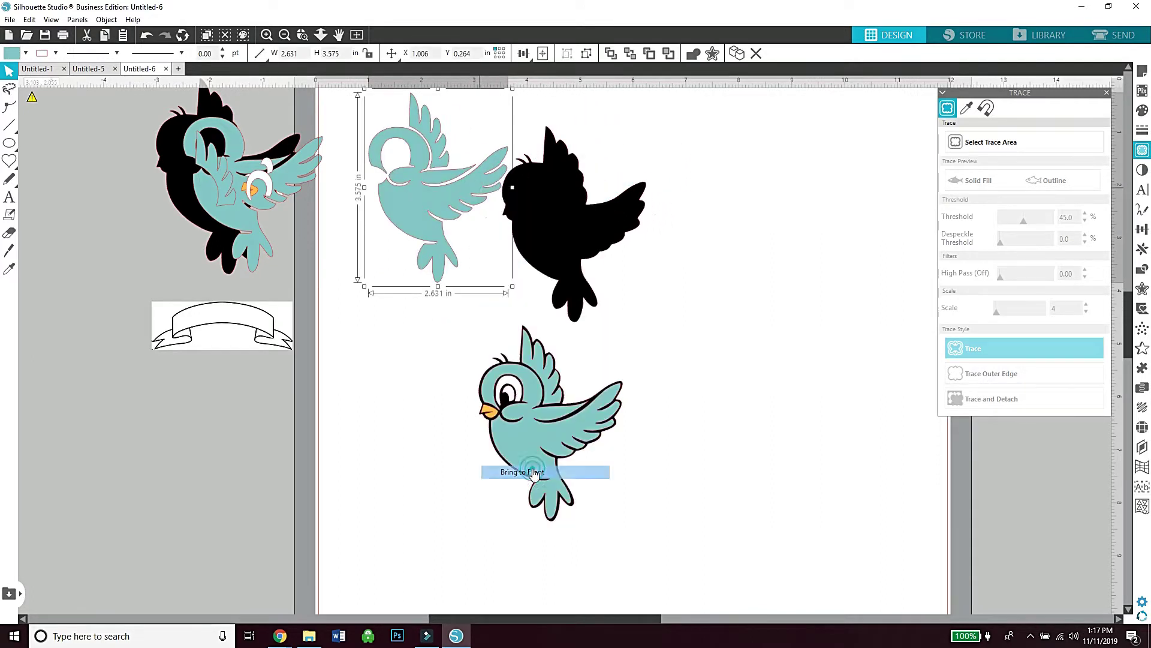
drag(424, 250, 559, 284)
Move the third bird copy's teal pieces and black silhouette off the page, leaving only its eye and beak pieces
drag(520, 419, 205, 150)
click(535, 368)
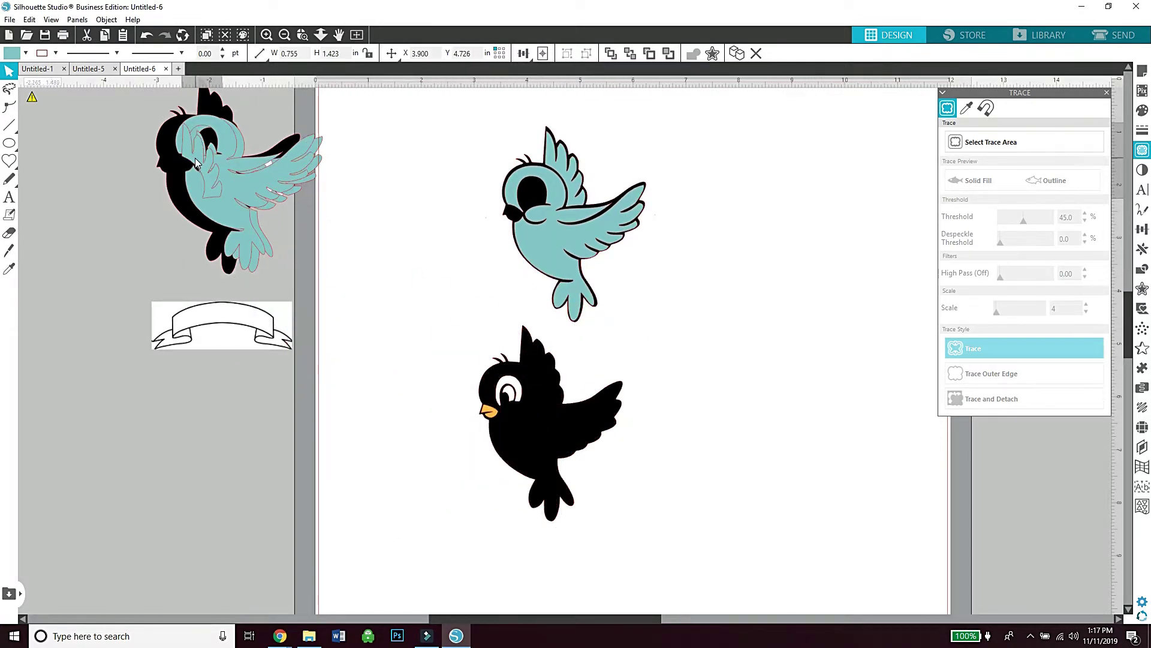
drag(541, 433, 188, 181)
Group the remaining eye and beak pieces and place them on the layered bird's face
drag(532, 434, 538, 195)
right_click(492, 392)
click(522, 254)
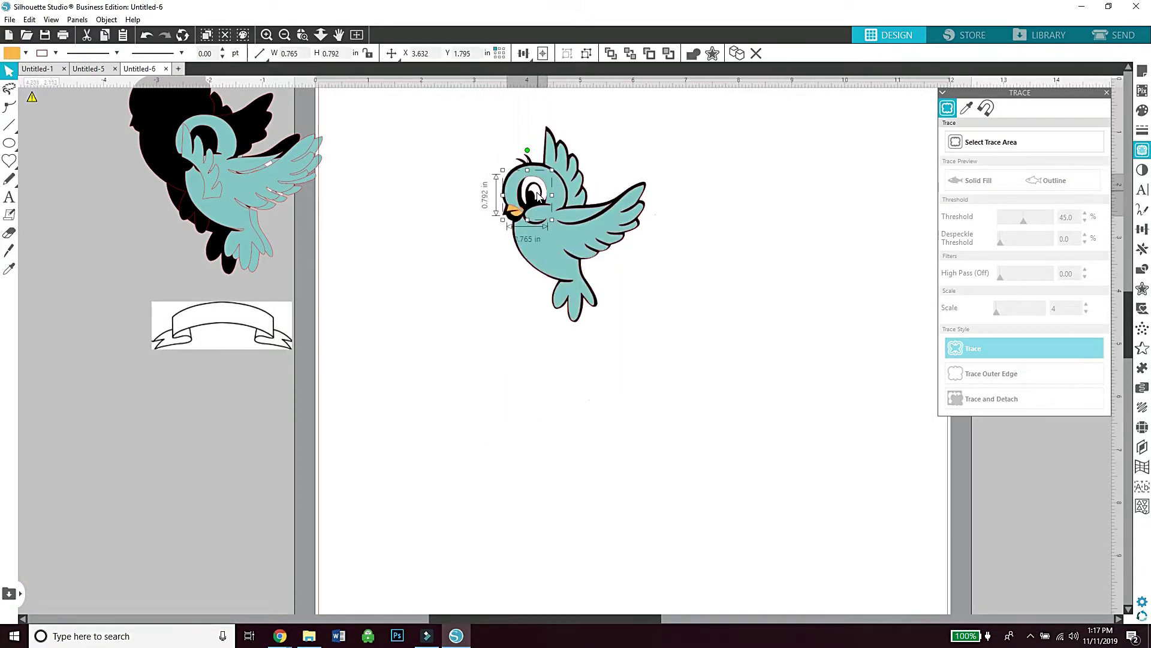
Delete all the discarded bird pieces lying beside the page
click(568, 226)
drag(348, 226, 139, 127)
right_click(127, 113)
click(150, 149)
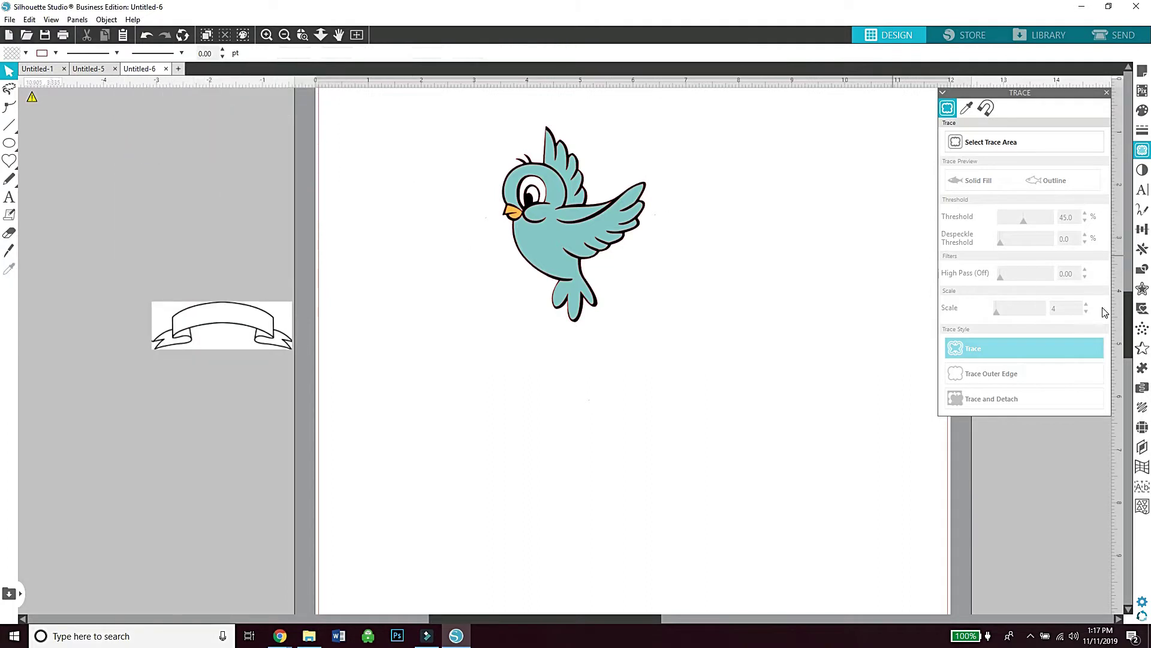
Pull the layered bird apart across the page, spacing out its teal, eye-and-beak and black layers
drag(1128, 313, 1128, 298)
drag(558, 312, 384, 279)
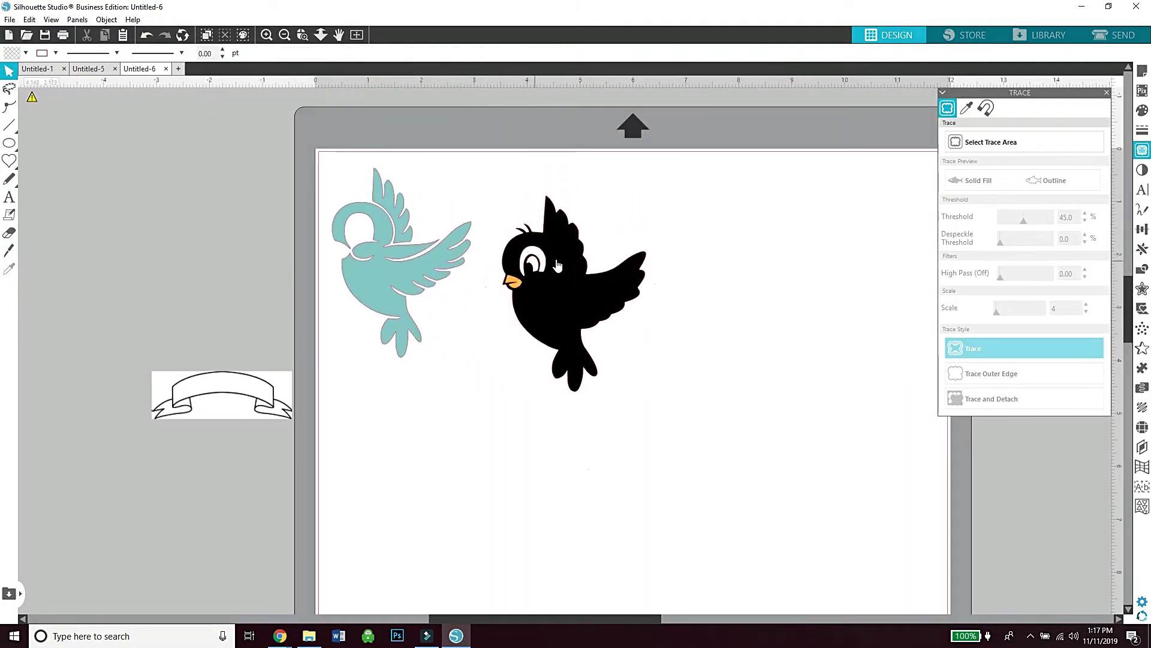
drag(534, 272, 510, 210)
drag(587, 284, 749, 242)
drag(507, 201, 537, 222)
drag(752, 249, 897, 258)
click(639, 405)
drag(591, 621, 615, 620)
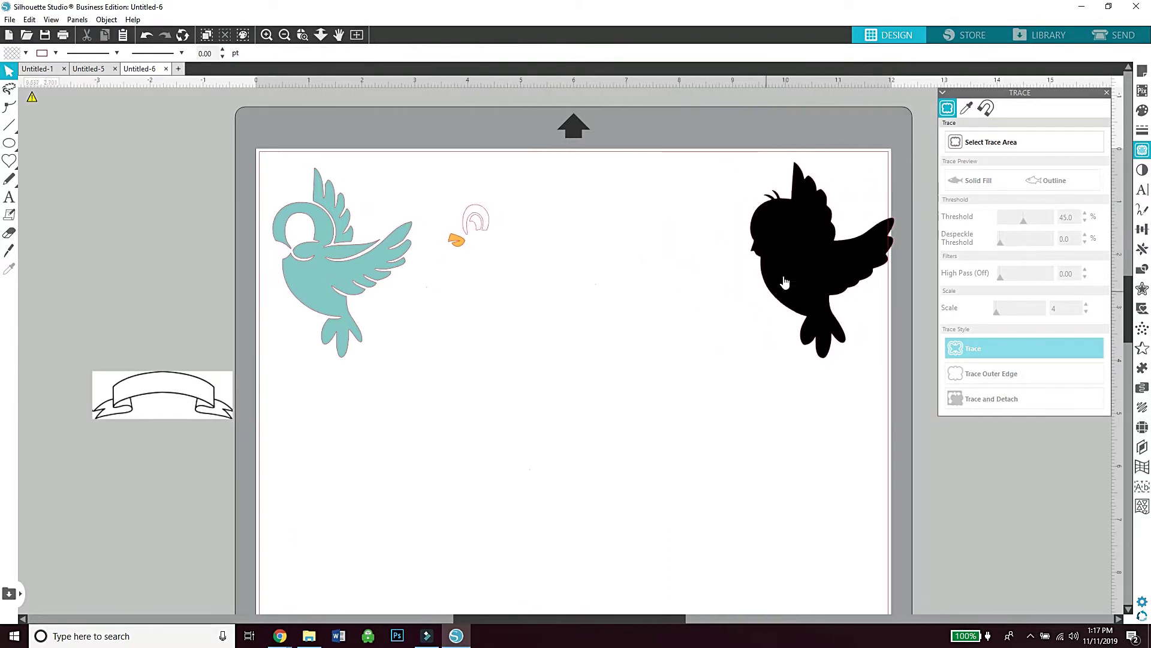
drag(782, 278, 760, 279)
click(680, 239)
drag(480, 221, 582, 193)
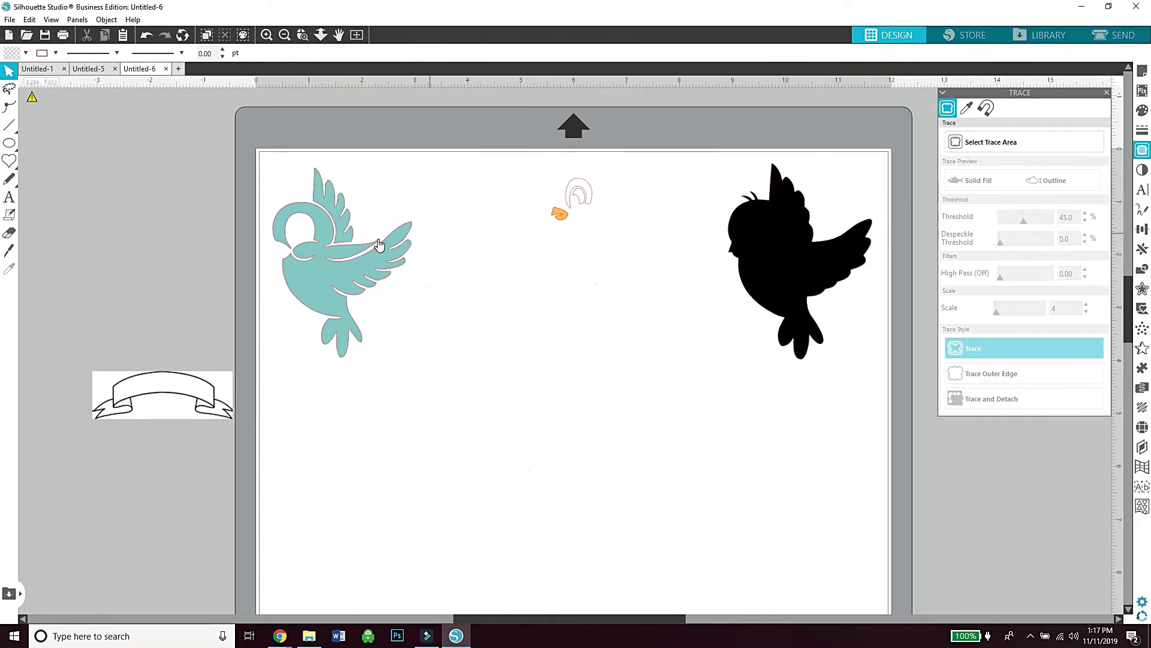
Reassemble the bird by placing the eye-and-beak and teal layers back over the black silhouette
drag(392, 208, 401, 196)
drag(559, 214, 734, 249)
drag(359, 276, 802, 282)
click(709, 362)
click(789, 301)
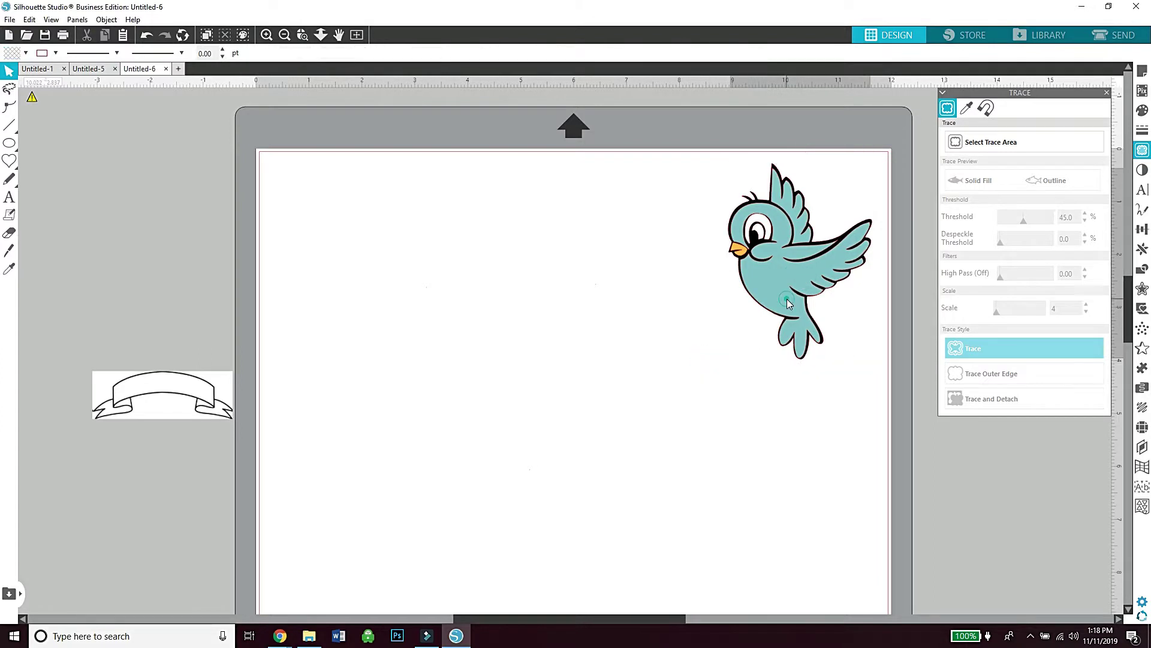
Group the whole layered bird and move it off the page beside the upper left corner
drag(857, 382, 726, 251)
right_click(754, 236)
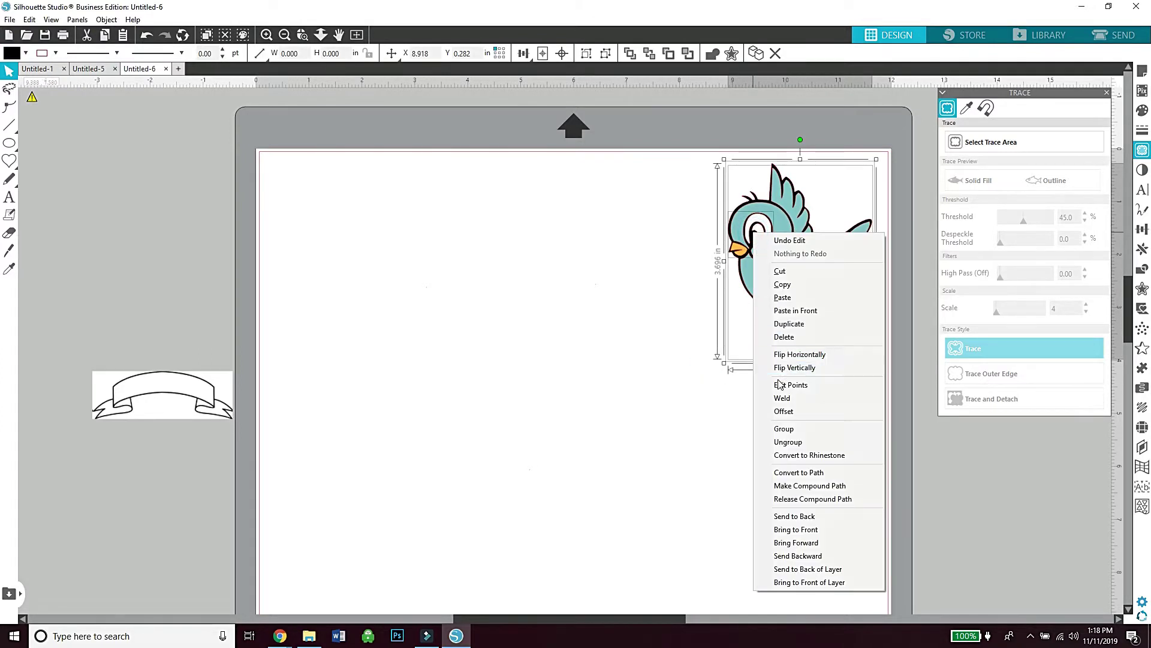
click(774, 426)
drag(795, 263, 363, 230)
drag(363, 230, 149, 230)
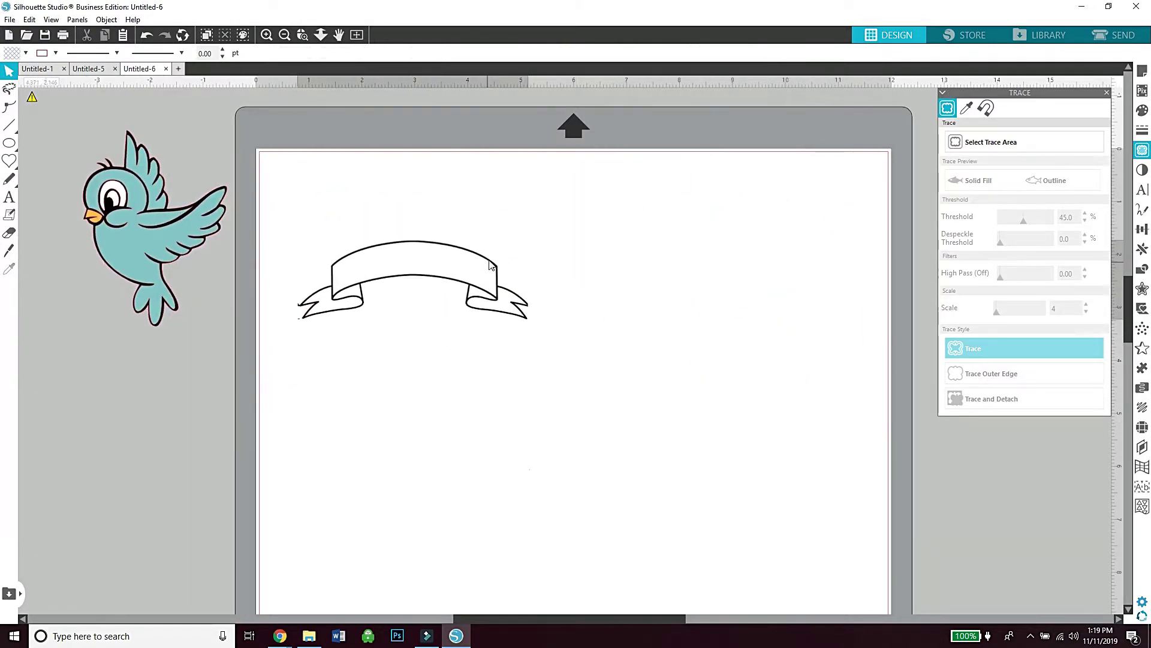
Reposition the banner image near the top of the page and erase the stray marks beside its left tail
drag(491, 268, 550, 240)
click(480, 183)
click(267, 35)
click(267, 35)
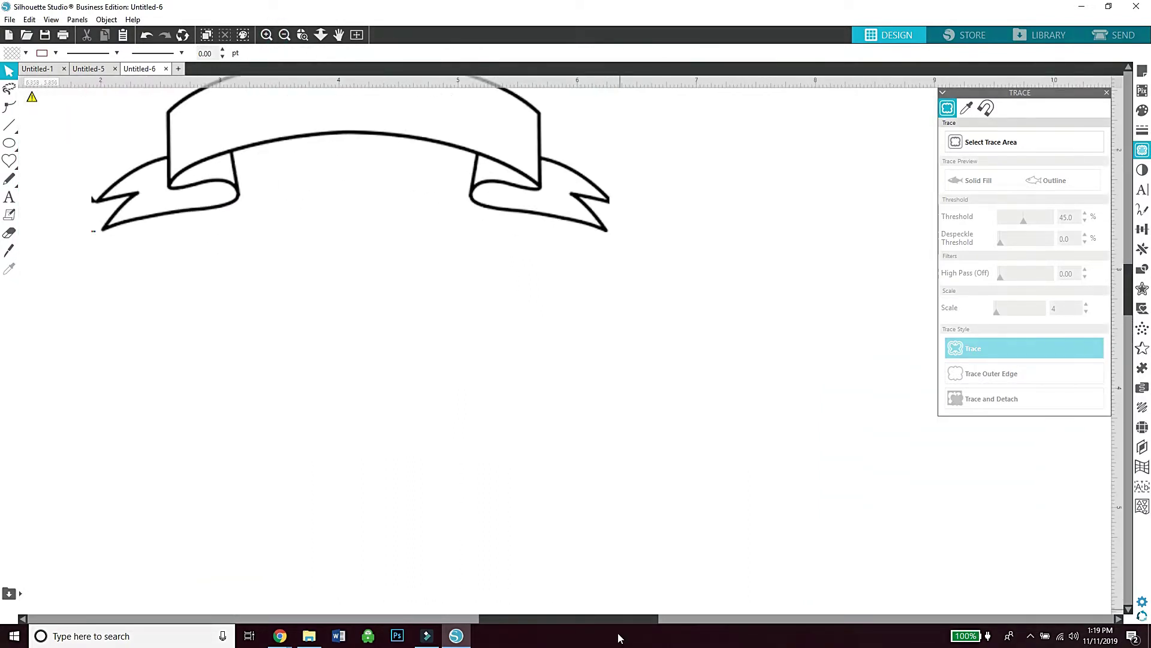
drag(610, 618, 526, 616)
click(11, 234)
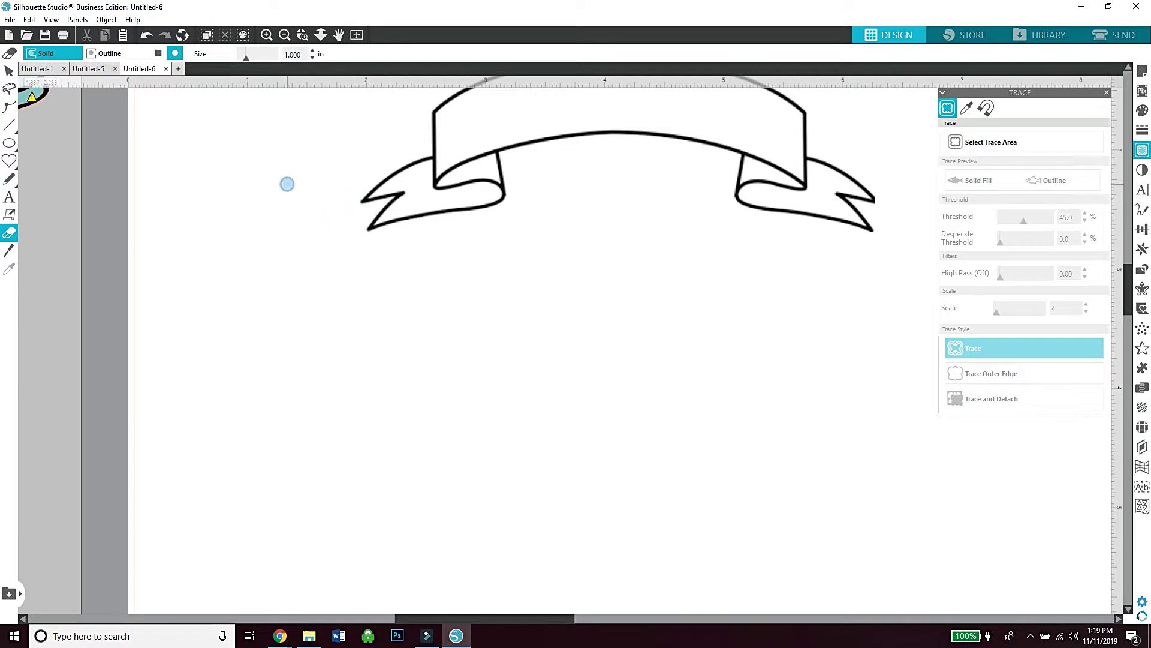
click(10, 71)
click(288, 38)
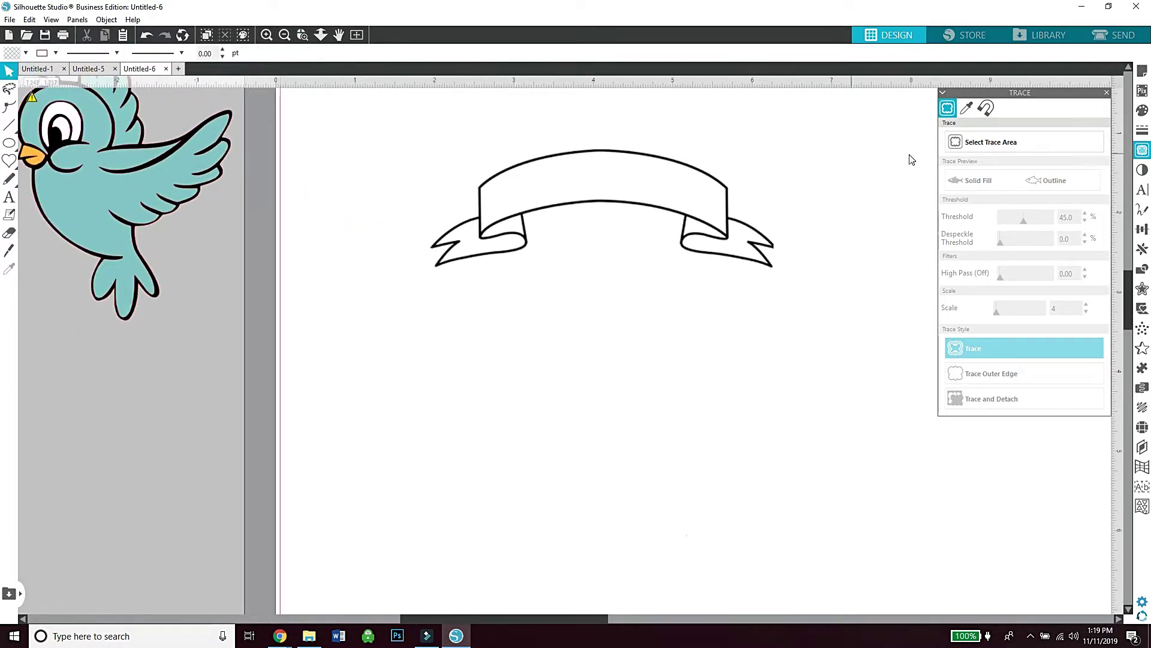
Trace the banner image with the standard Trace style and move the original image off the page
click(981, 147)
drag(819, 312, 399, 144)
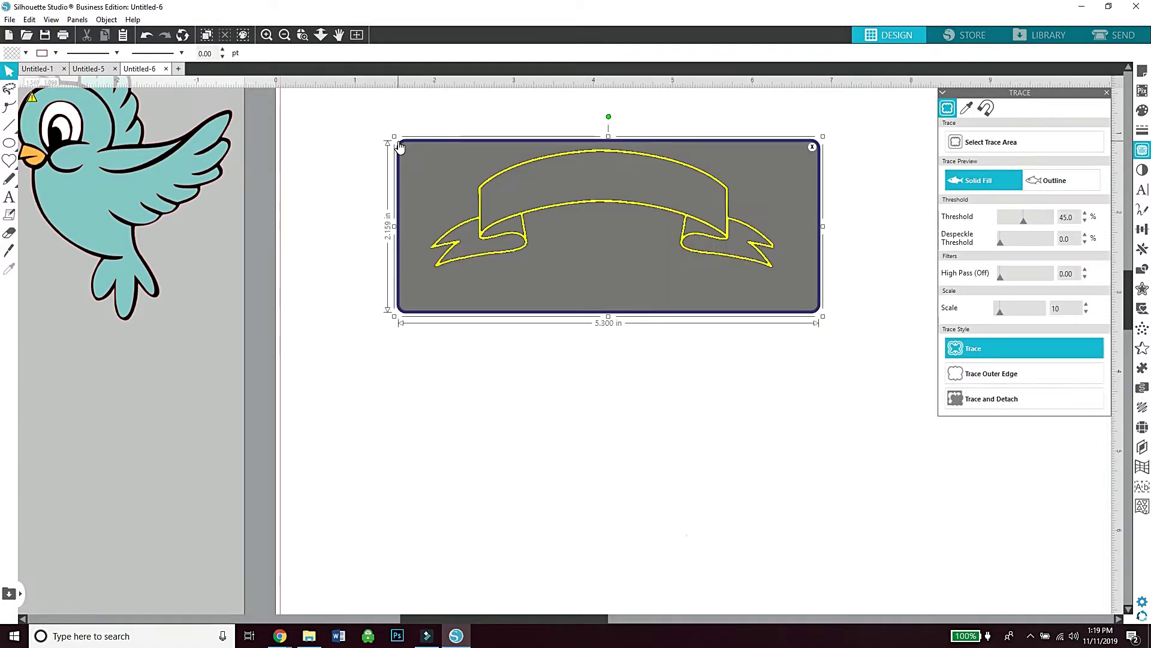
click(1008, 351)
mouse_move(694, 193)
mouse_down()
mouse_move(688, 186)
mouse_move(165, 470)
mouse_up()
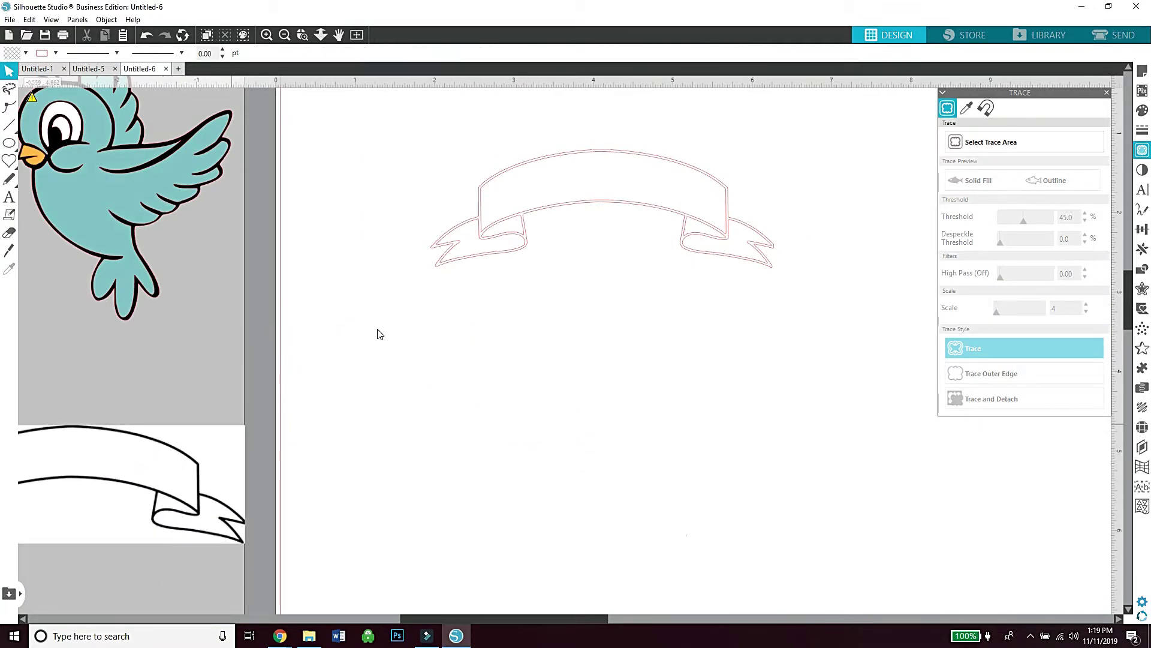
Enlarge the traced banner to about 6.03 by 2.08 in and position it near the top of the page
drag(566, 205, 515, 257)
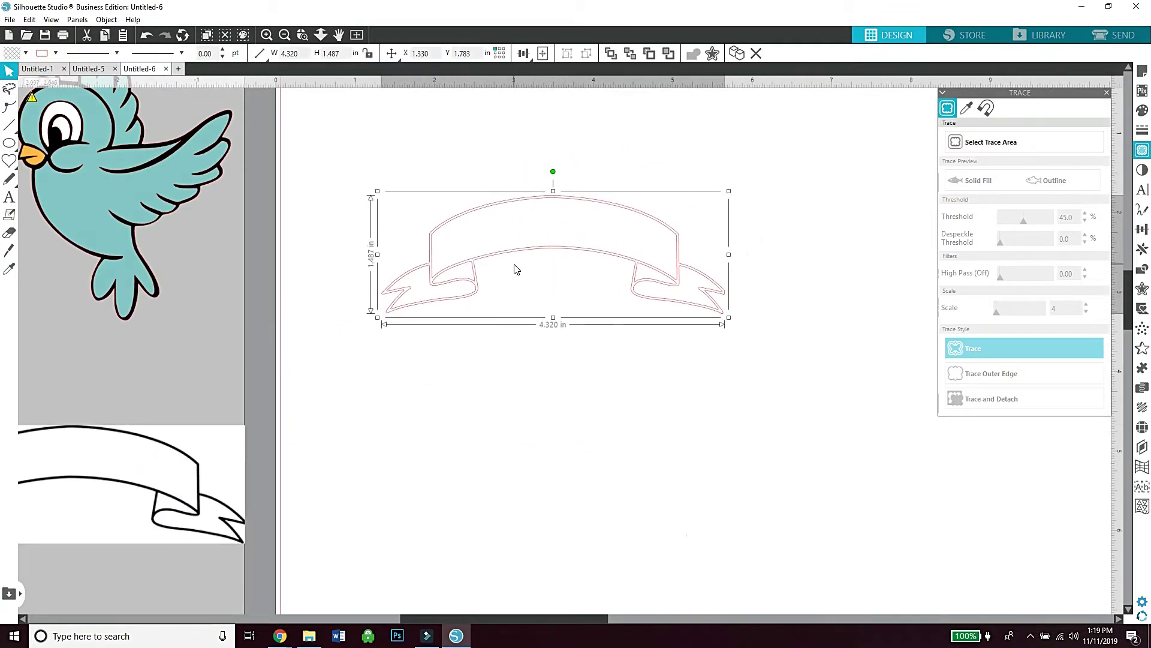
click(504, 362)
click(555, 210)
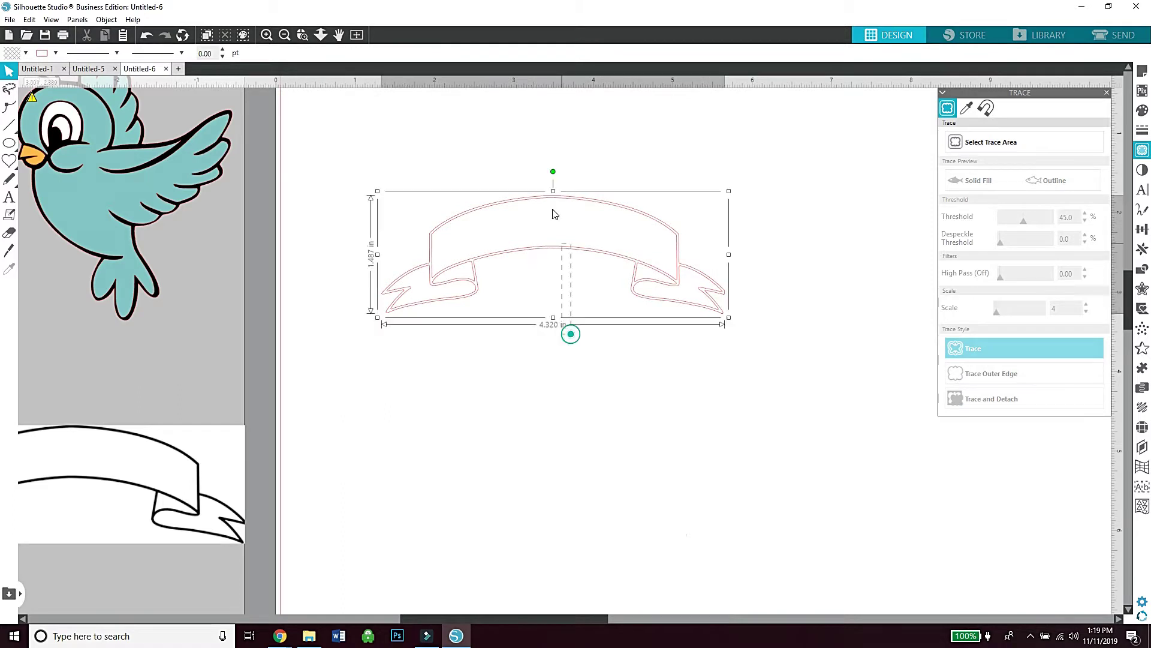
drag(729, 318, 856, 408)
drag(761, 304, 720, 238)
click(696, 288)
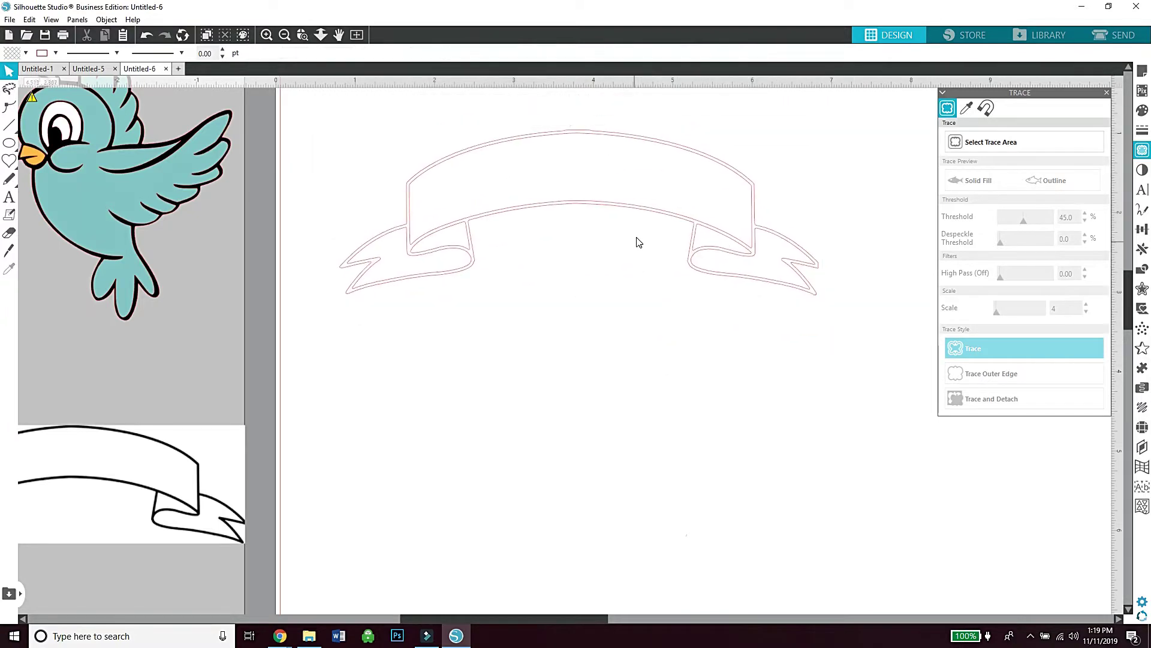
Release the traced banner's compound path and move its outer outline below the inner pieces
right_click(638, 177)
click(612, 198)
click(614, 203)
right_click(615, 203)
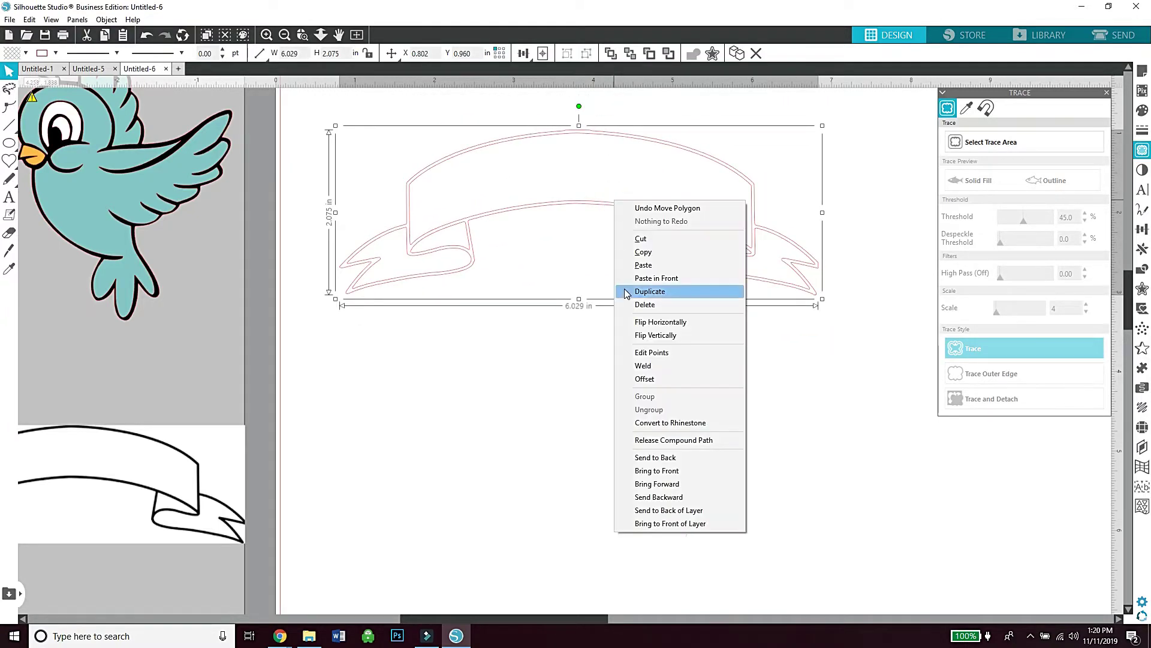
click(643, 440)
drag(480, 265, 473, 509)
click(672, 324)
Group the banner's inner pieces together
drag(811, 318, 399, 179)
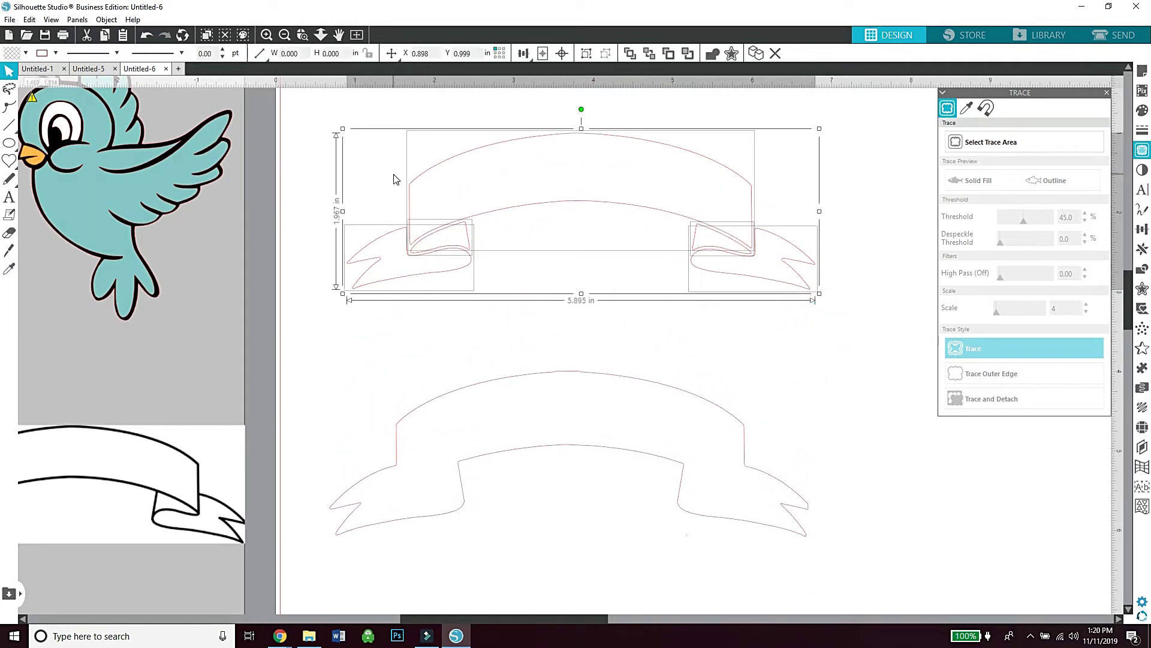
right_click(394, 175)
click(423, 370)
Send the banner's outer outline to the back and realign it around the grouped inner pieces
drag(502, 379, 514, 280)
right_click(514, 273)
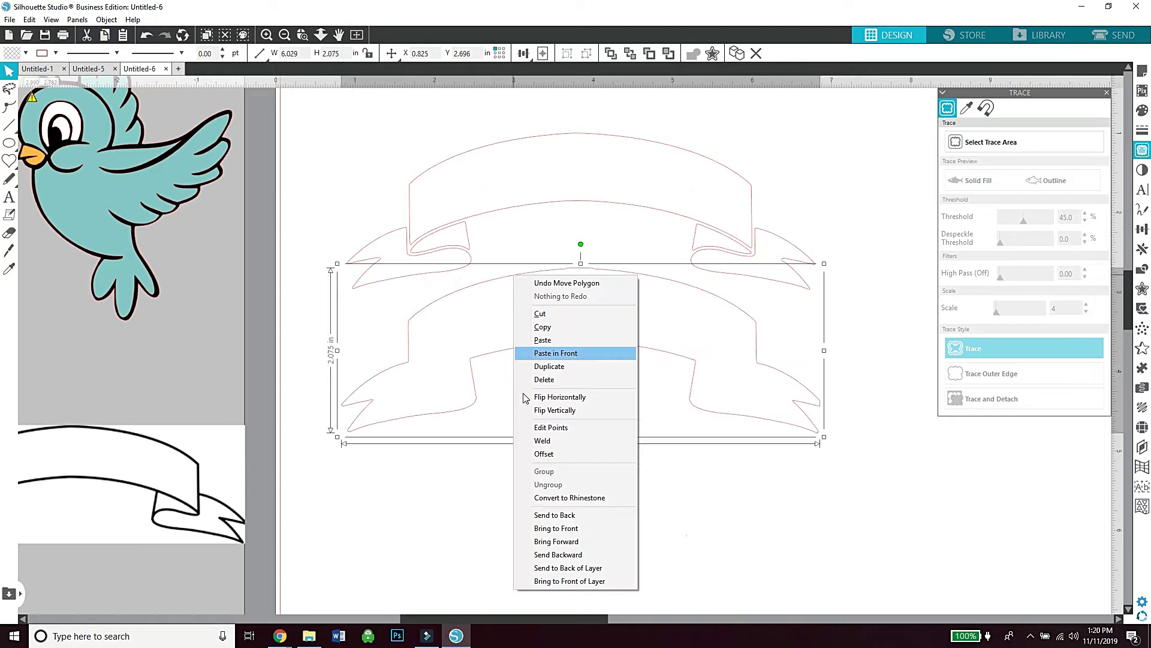
click(551, 512)
drag(615, 349, 614, 210)
click(483, 496)
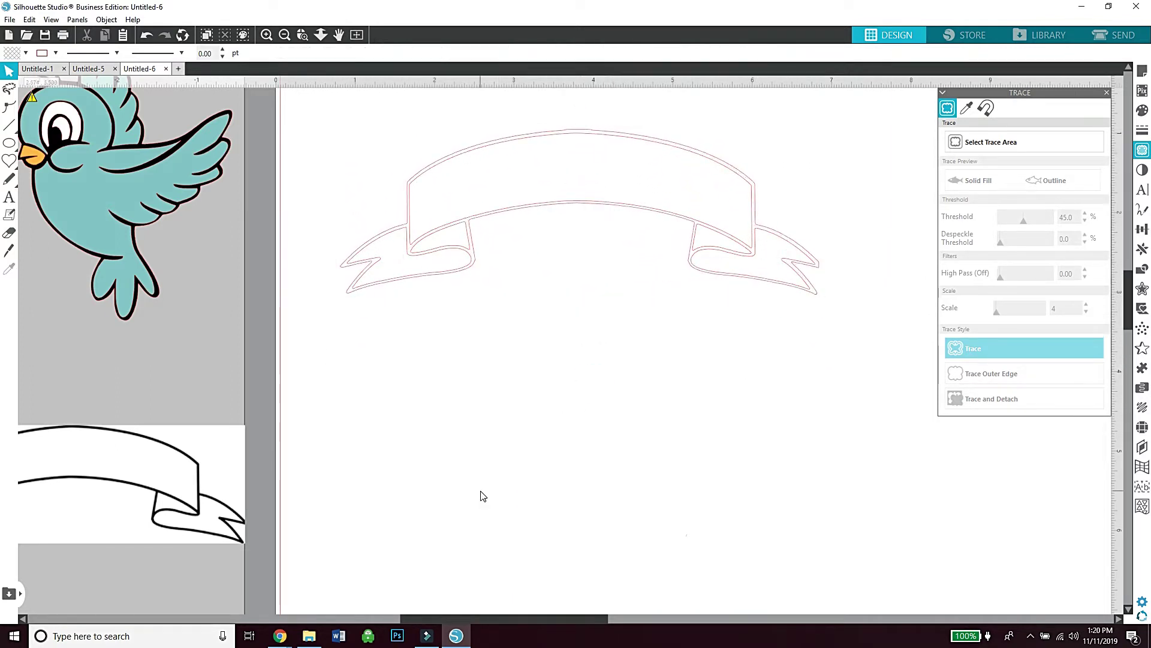
Stretch the whole banner slightly taller while keeping its width
click(579, 288)
drag(579, 302, 580, 322)
click(561, 368)
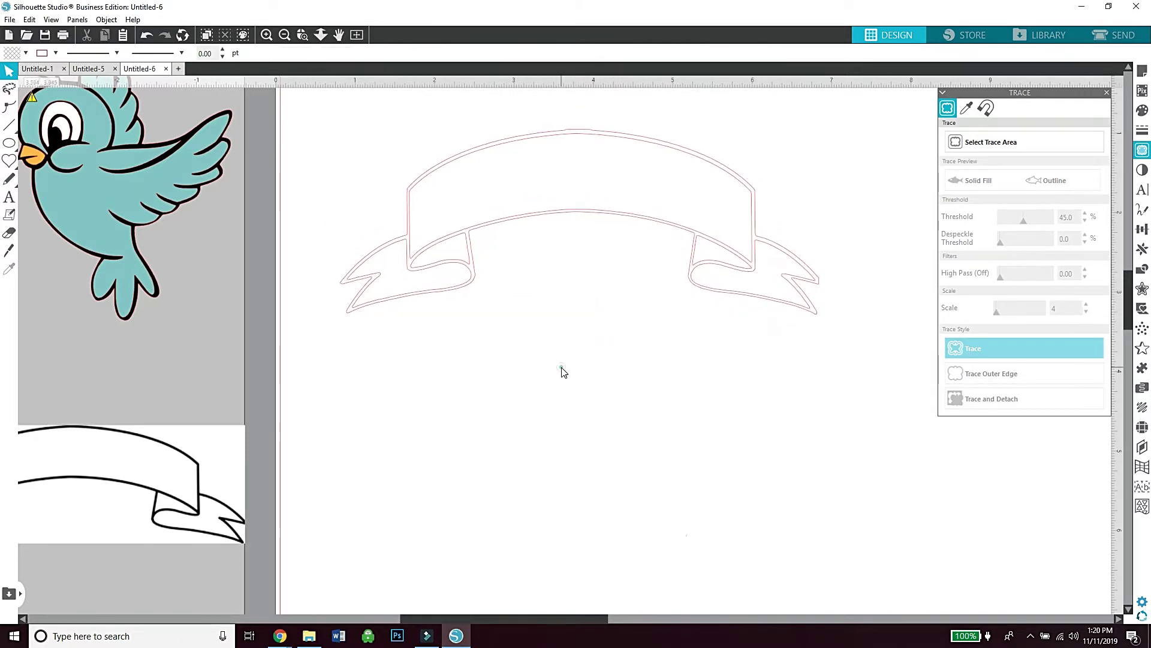
Add the first name as a 72 pt text line and position it below the banner
click(9, 198)
click(604, 455)
text(Bella)
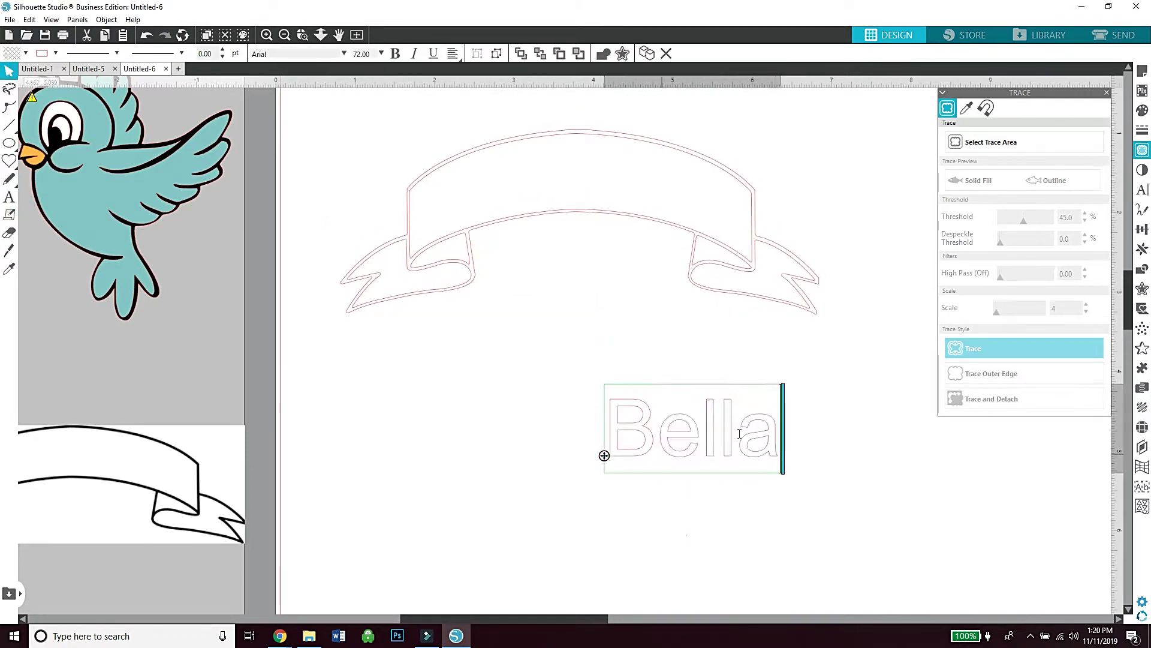
drag(774, 428, 632, 425)
click(631, 422)
click(732, 371)
drag(682, 460, 510, 450)
Set the name text's font to KG Eliza Schuyler Script
double_click(510, 450)
drag(604, 437, 417, 431)
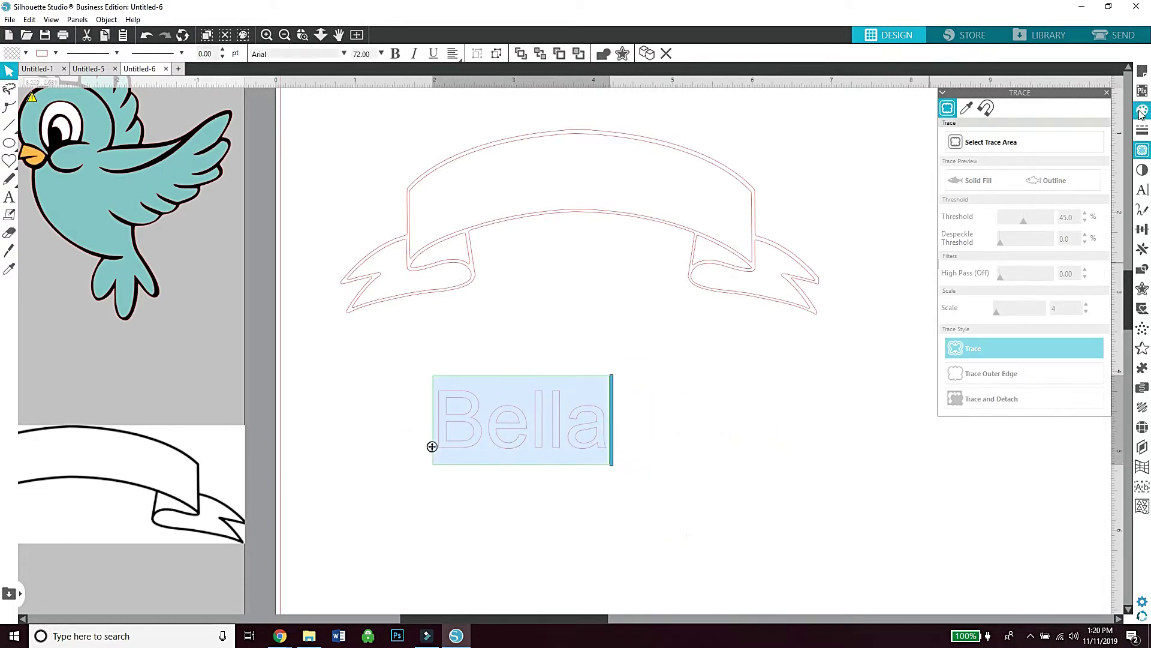
click(1144, 191)
click(1019, 171)
click(1051, 203)
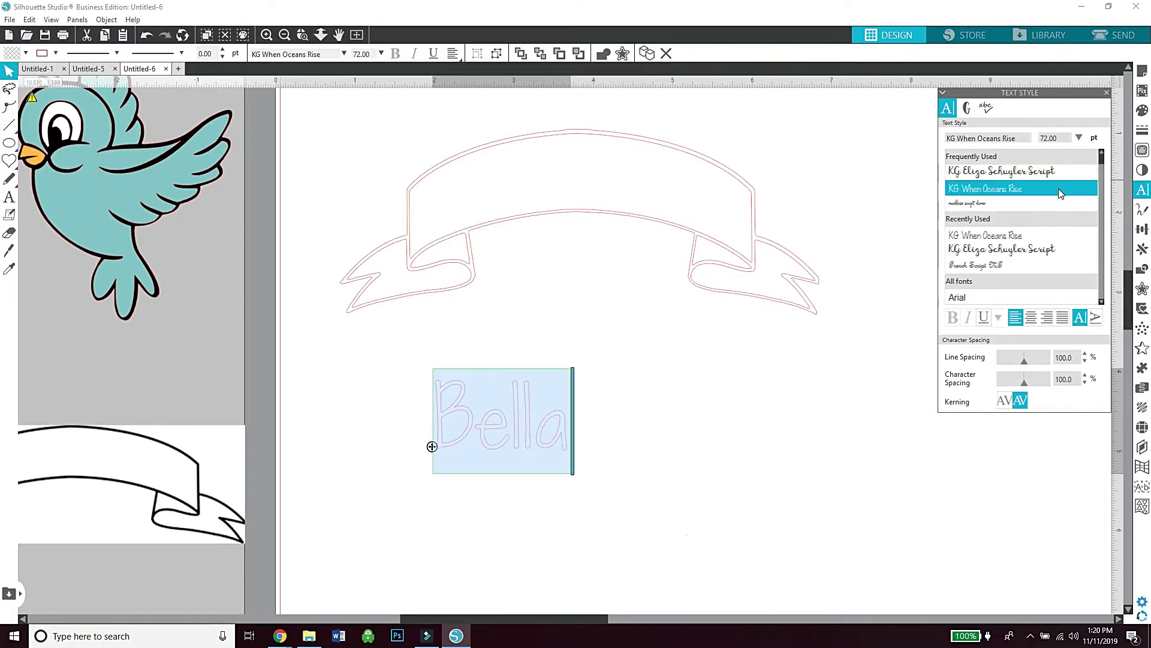
click(1038, 264)
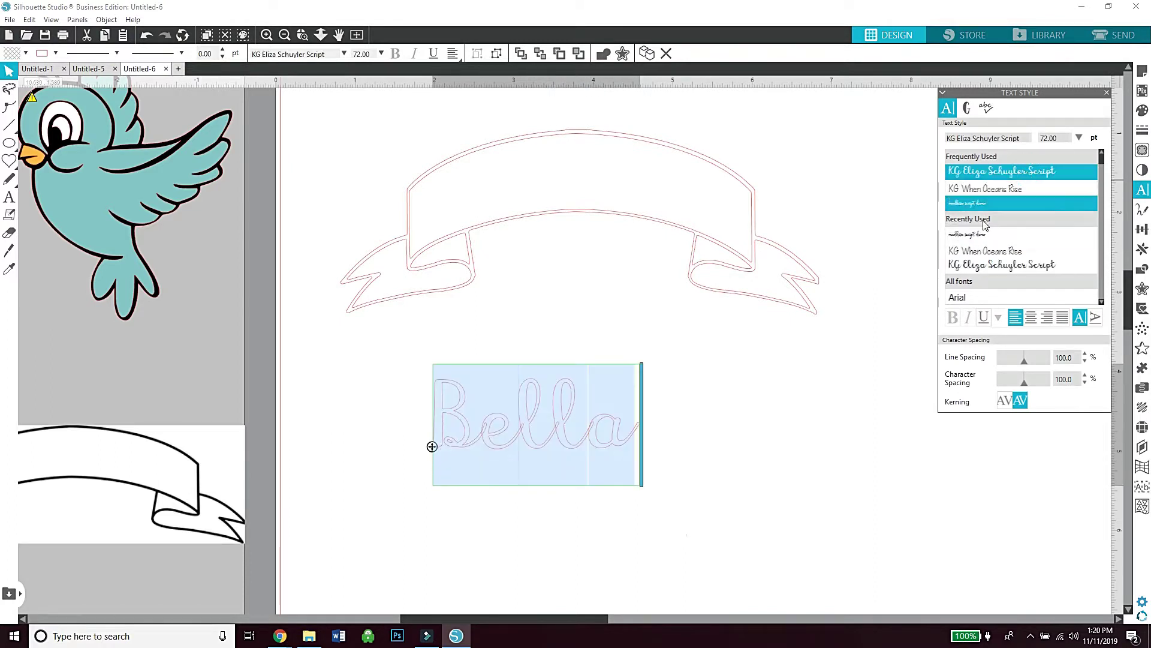
click(792, 407)
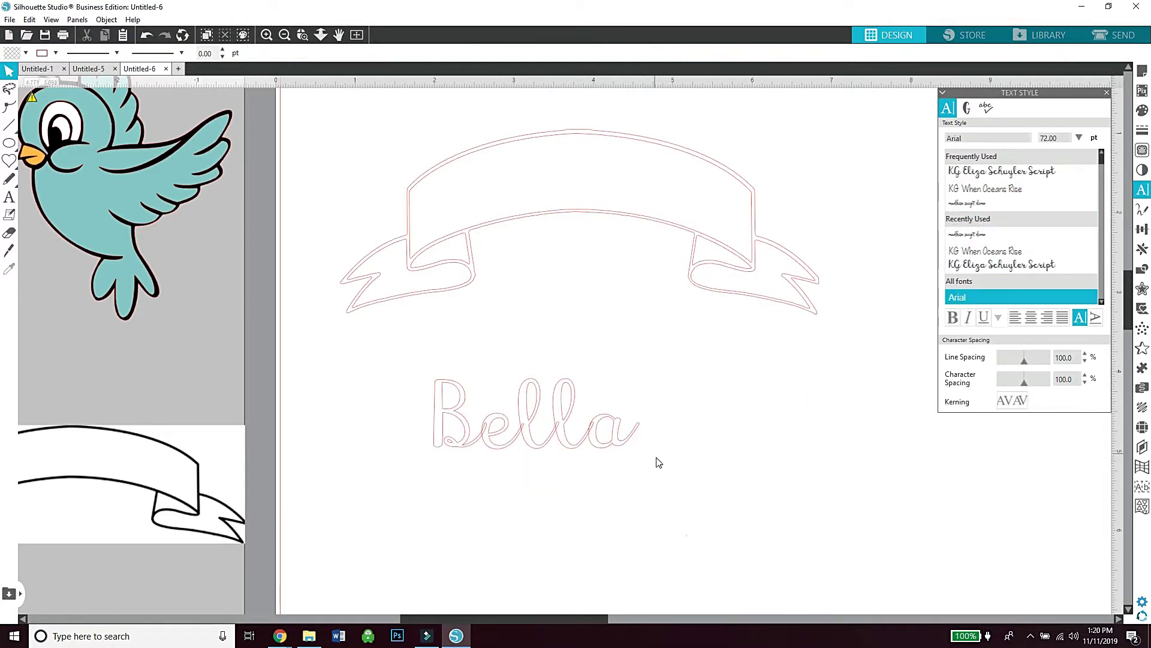
Move the name onto the banner's middle section and ungroup it into separate letters
click(560, 420)
drag(560, 419, 609, 177)
right_click(609, 178)
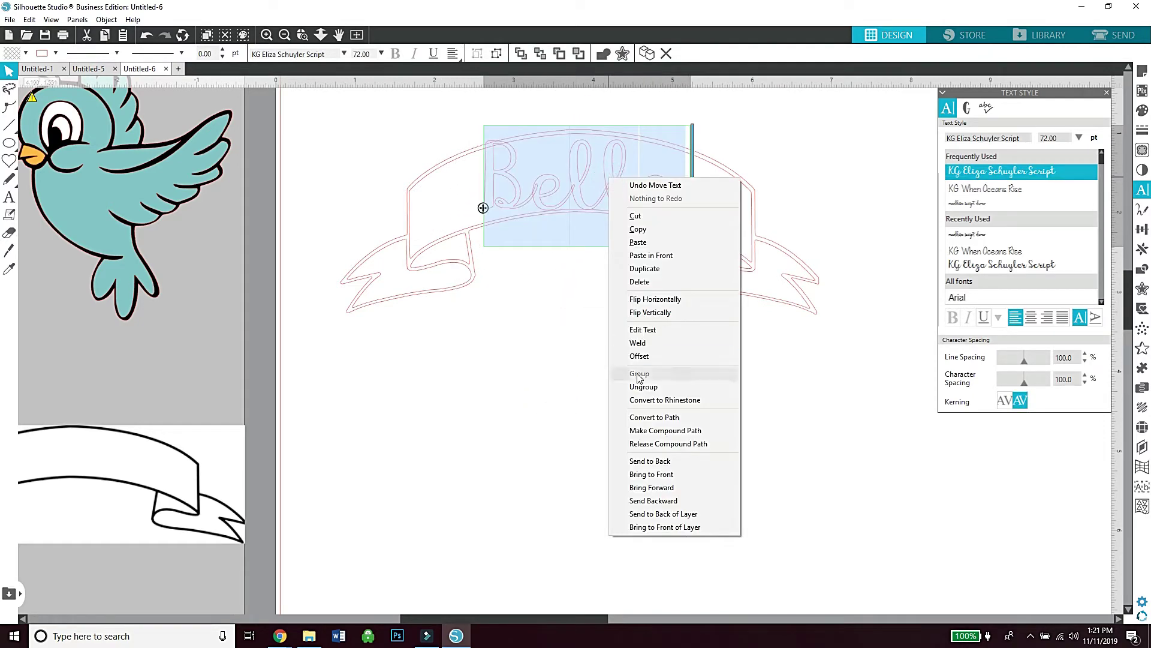
click(636, 382)
Rotate the name's first letter slightly counter-clockwise and shift it left to follow the banner's curve
click(507, 201)
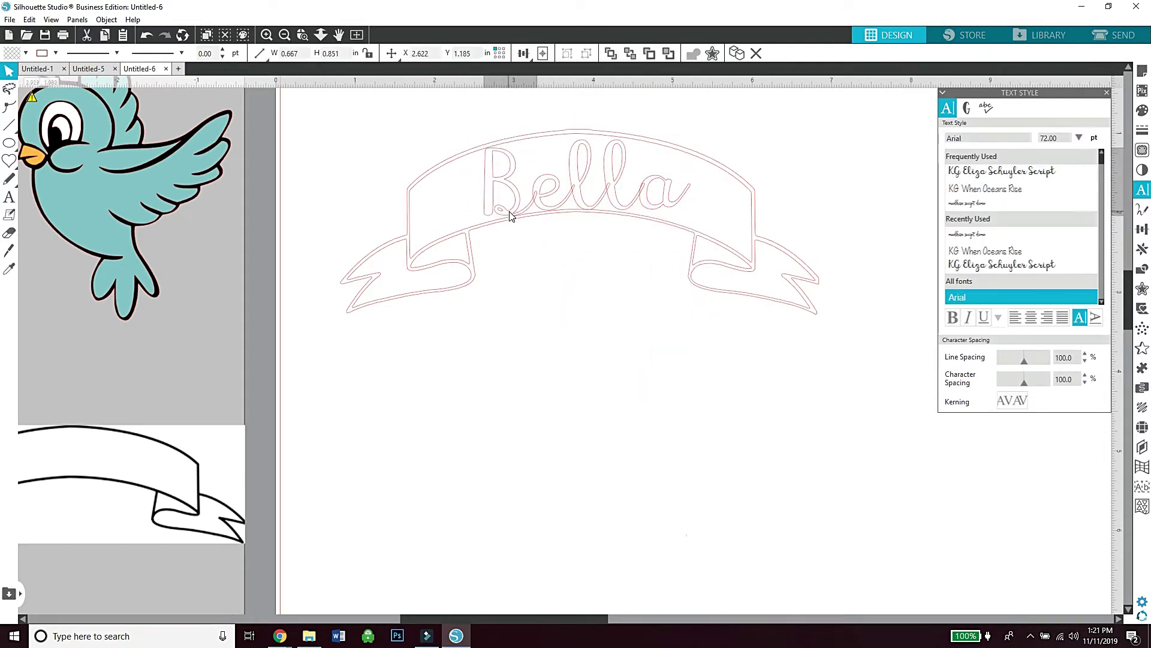
drag(511, 122, 501, 132)
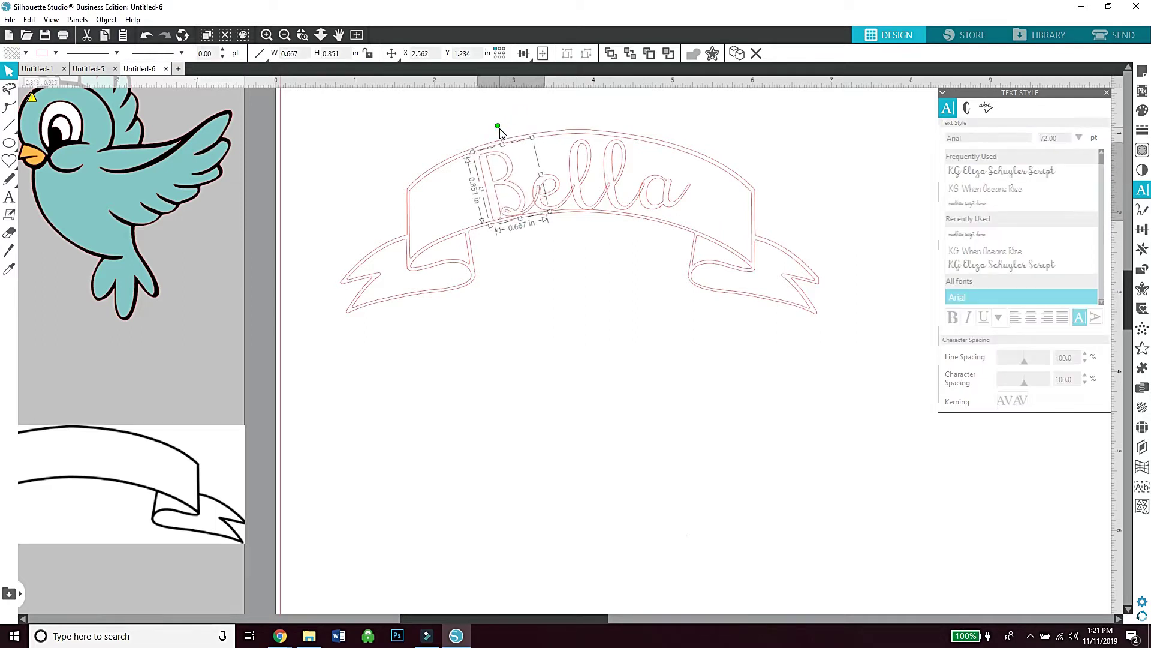
drag(504, 184, 501, 183)
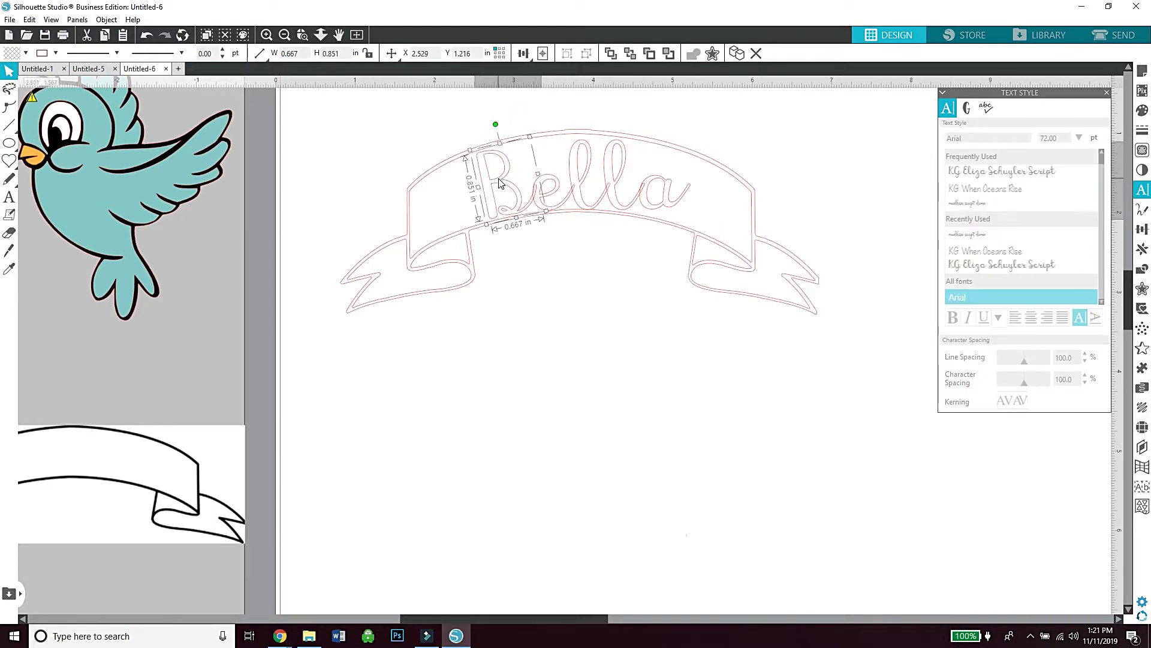
Rotate the last two letters of the name slightly clockwise so they follow the banner's curve
click(614, 186)
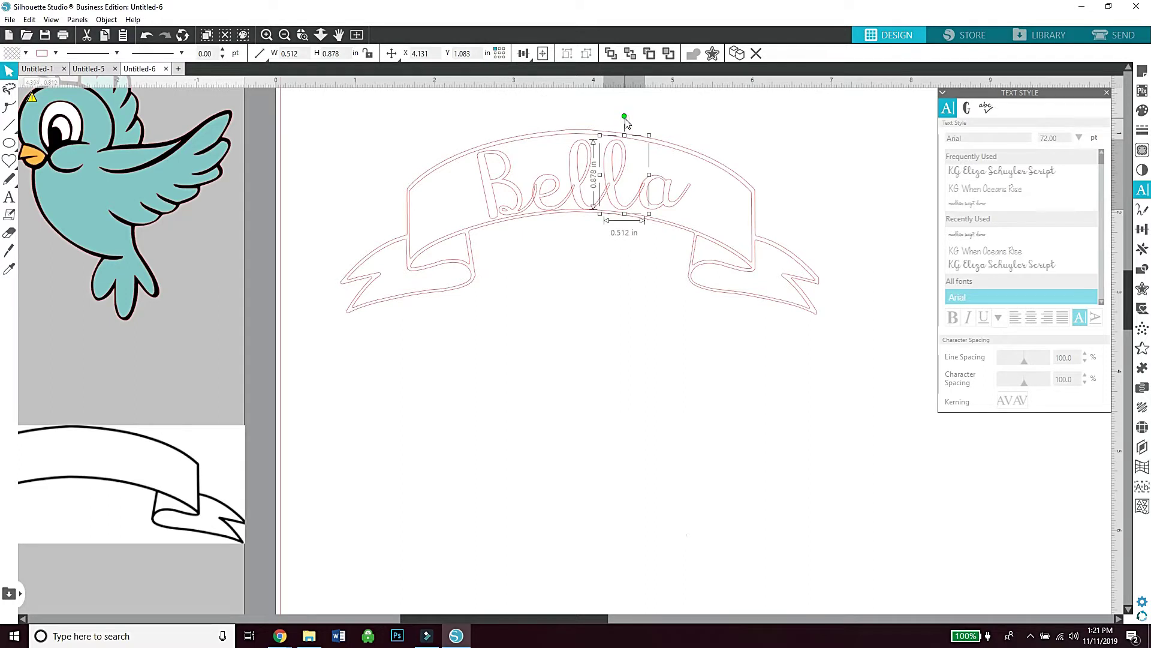
click(670, 201)
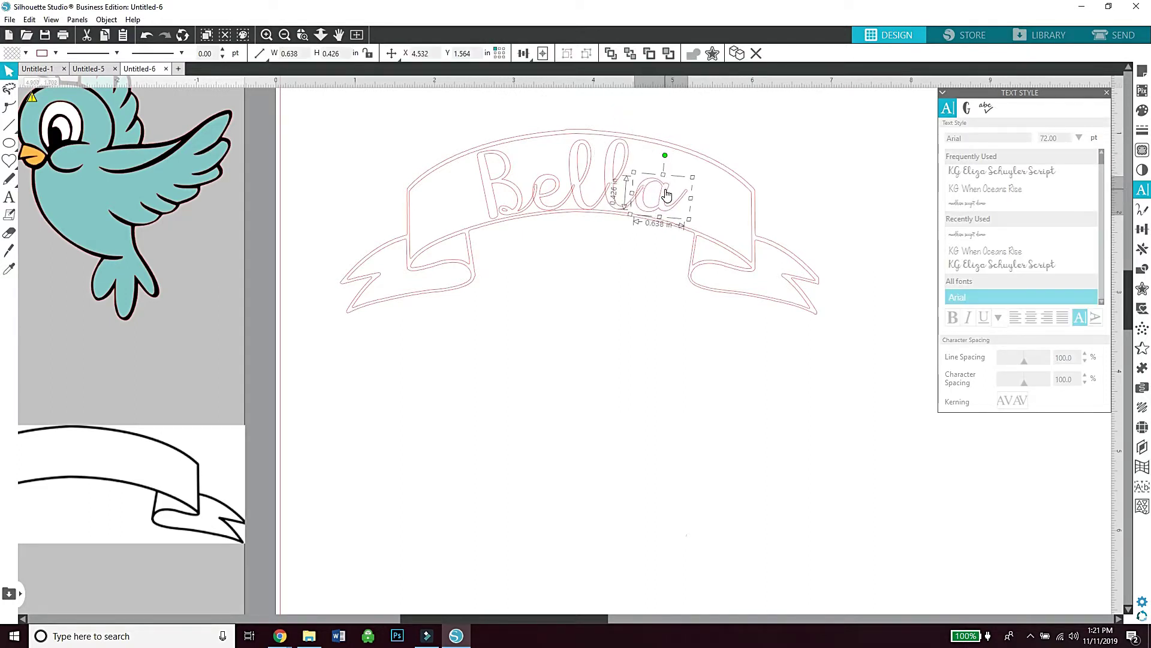
click(635, 236)
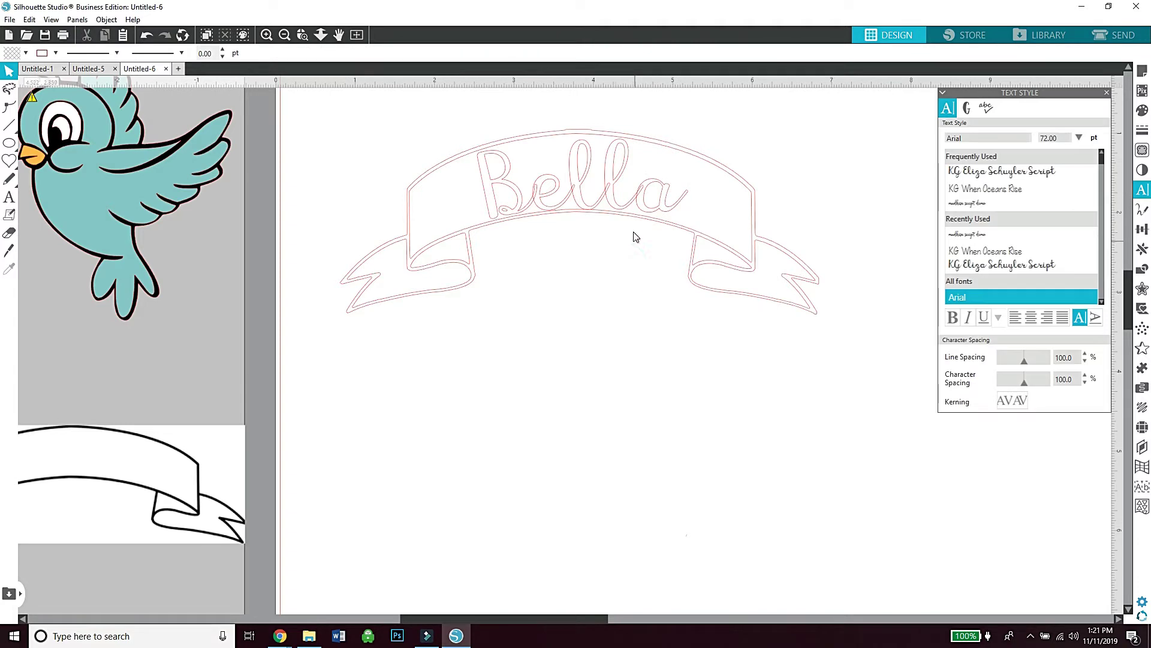
click(688, 231)
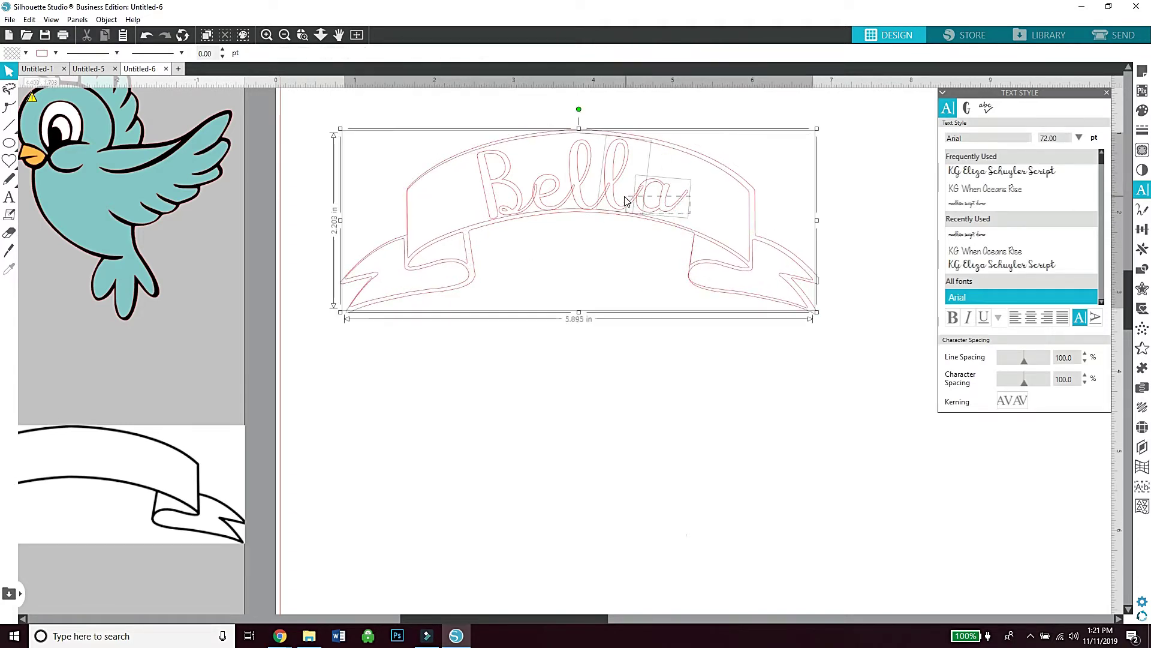
Move the banner below the name, group the letters, and place the grouped name onto the banner's middle section
click(655, 360)
drag(723, 254, 507, 135)
right_click(498, 173)
click(527, 338)
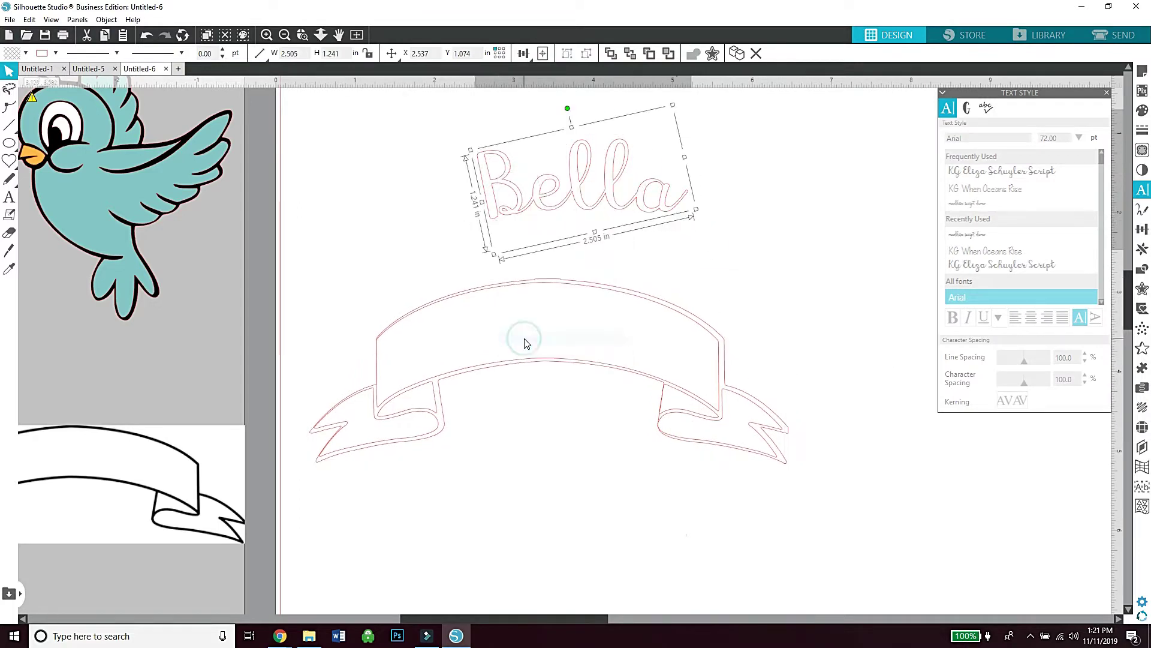
drag(675, 234, 616, 352)
click(616, 352)
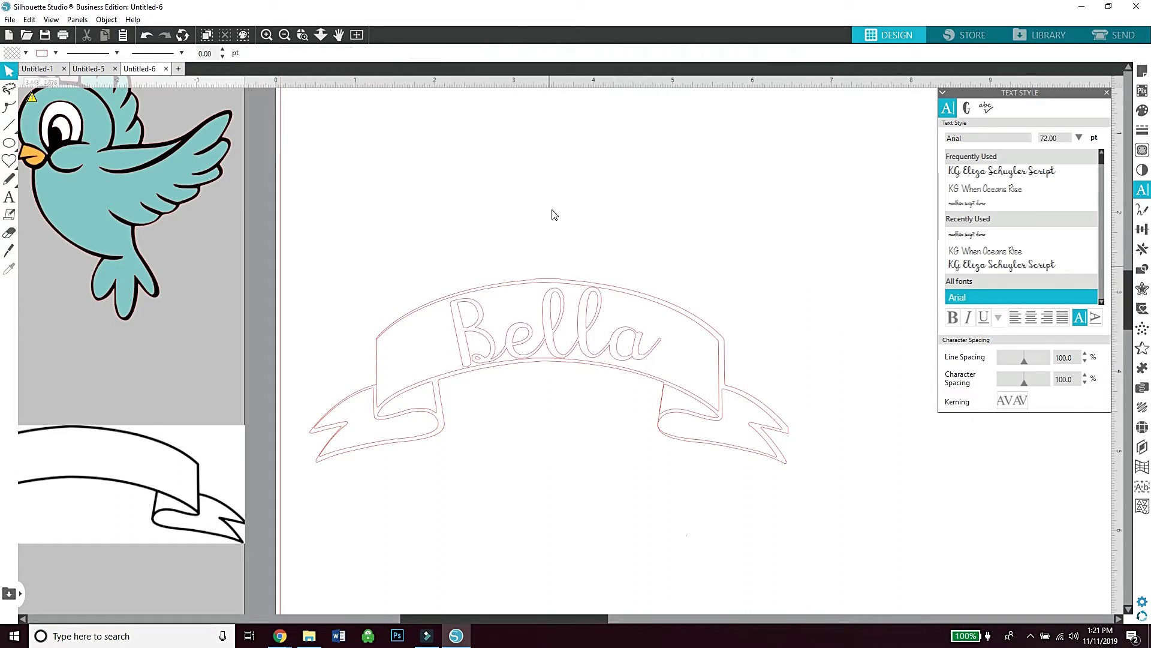
Shift the grouped name slightly left on the banner, and move the banner and name up together
drag(551, 334, 543, 335)
click(543, 335)
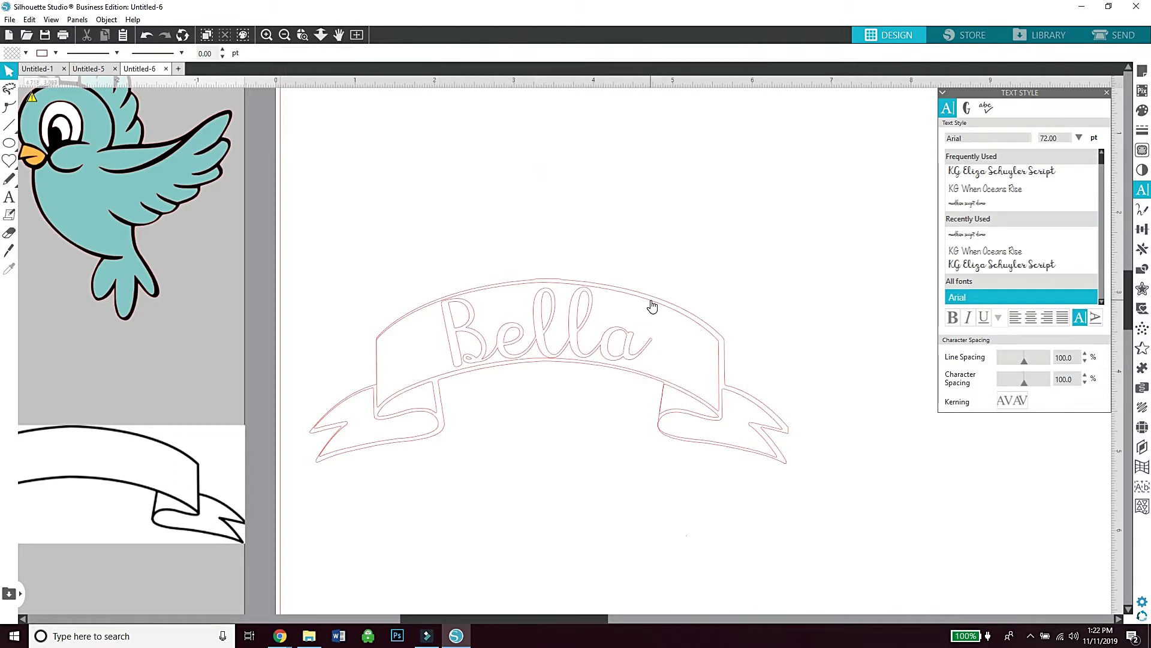
drag(549, 303, 549, 337)
drag(543, 336, 547, 220)
click(514, 489)
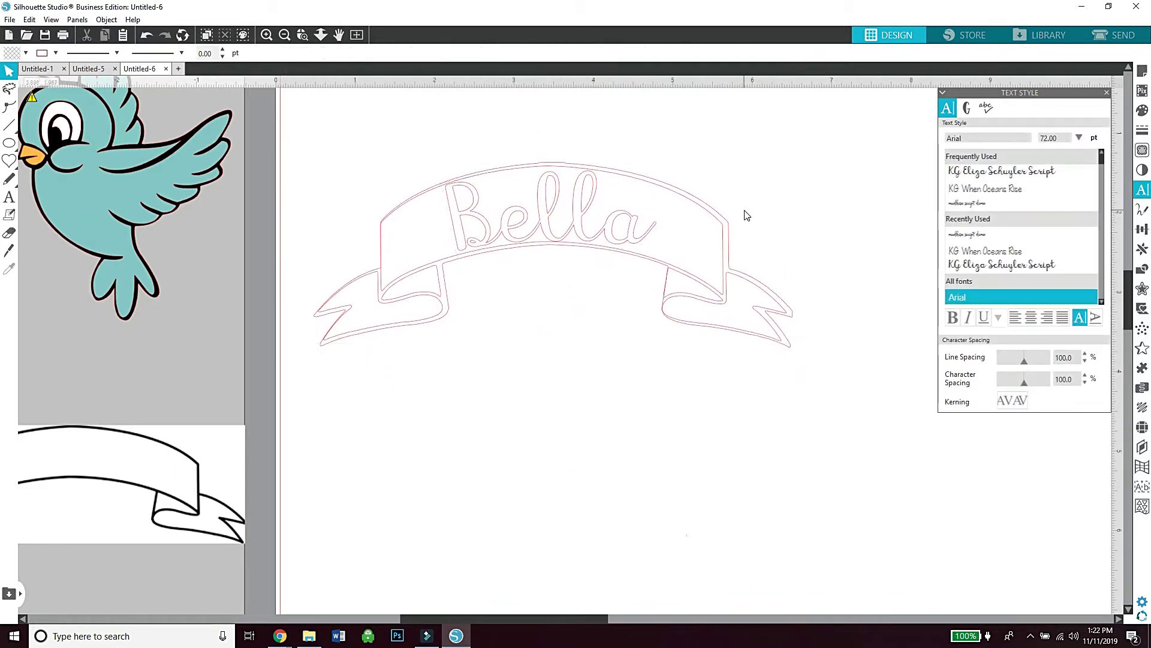
Pull the banner's solid backing shape down and fill it and the name with the glitter image from the Backgrounds folder
drag(727, 221, 728, 376)
click(309, 636)
scroll(247, 482, down, 3)
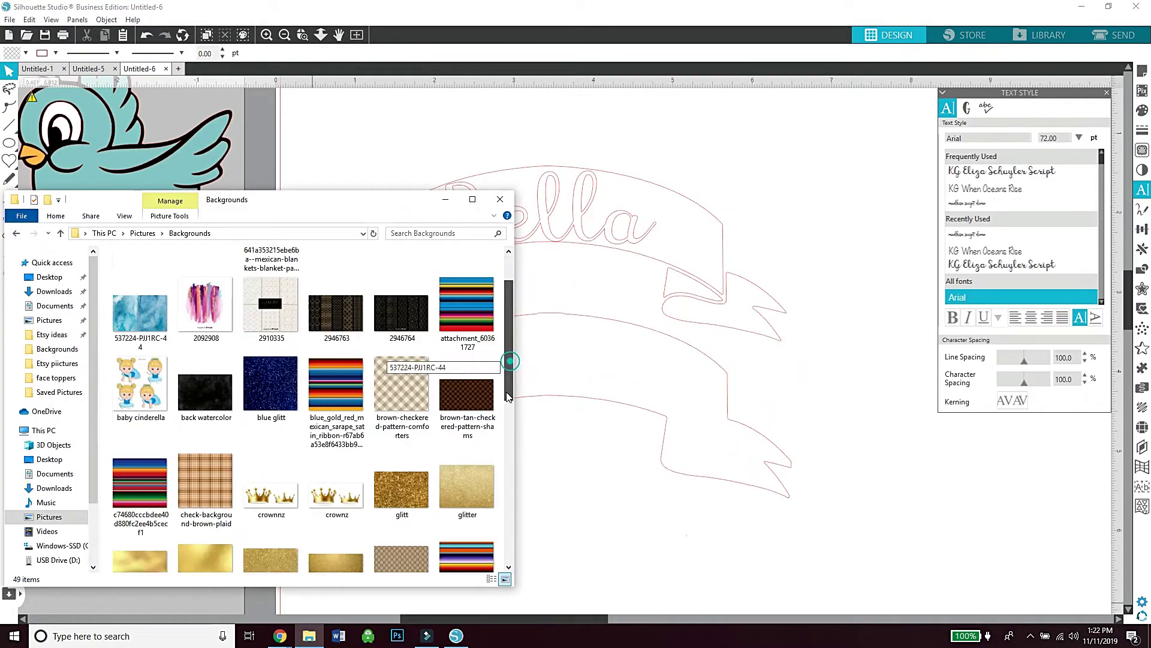
drag(247, 481, 600, 387)
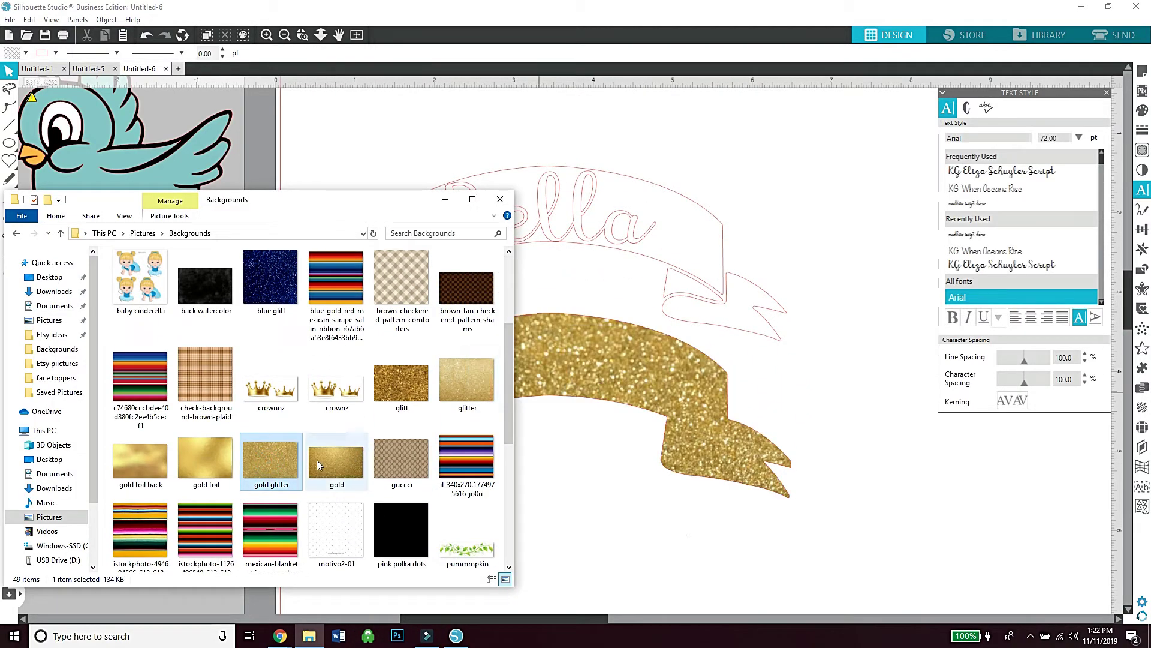
drag(317, 459, 579, 384)
drag(466, 396, 547, 382)
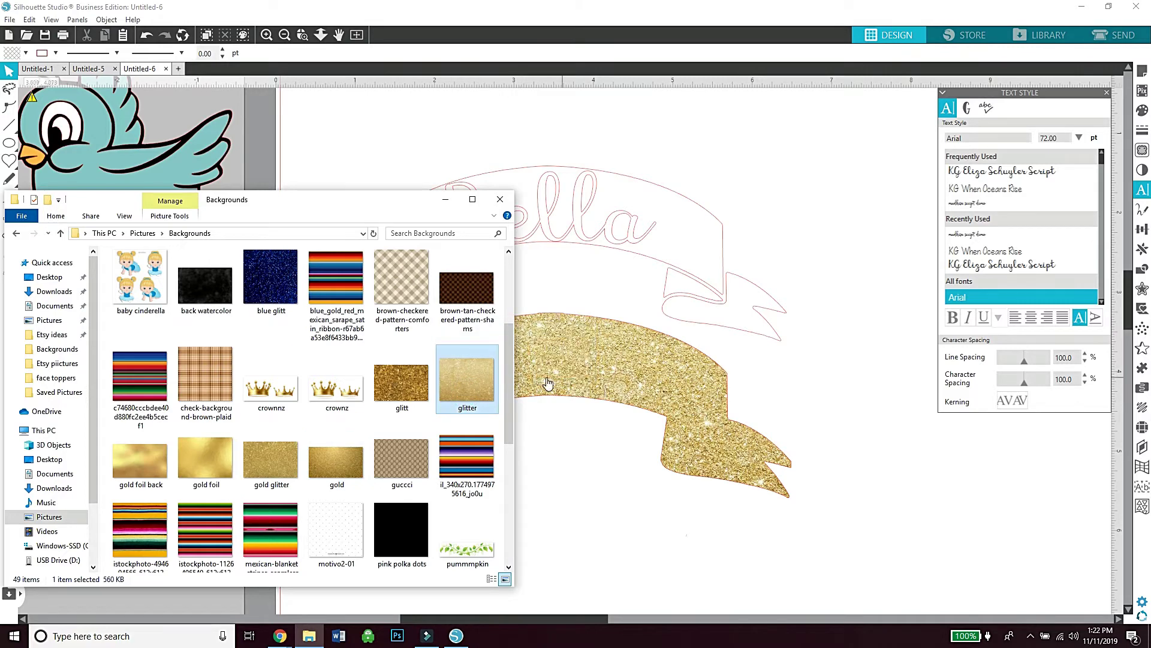
drag(478, 389, 586, 238)
click(446, 200)
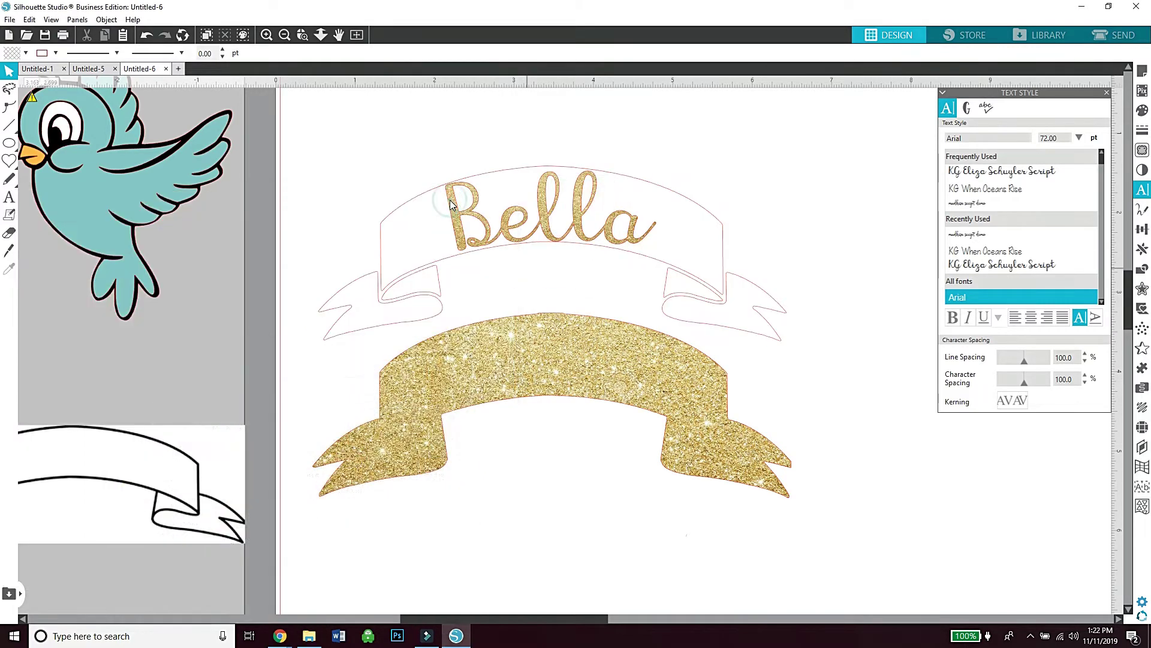
Fill the inner banner pieces with light pink
click(383, 281)
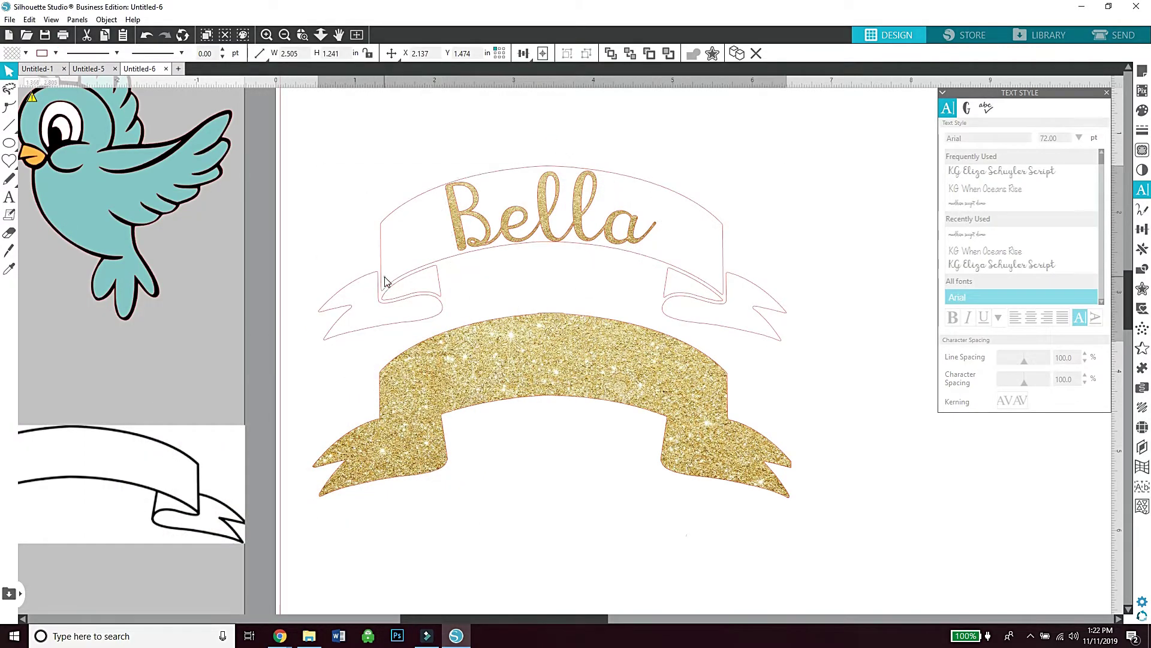
click(25, 54)
click(18, 84)
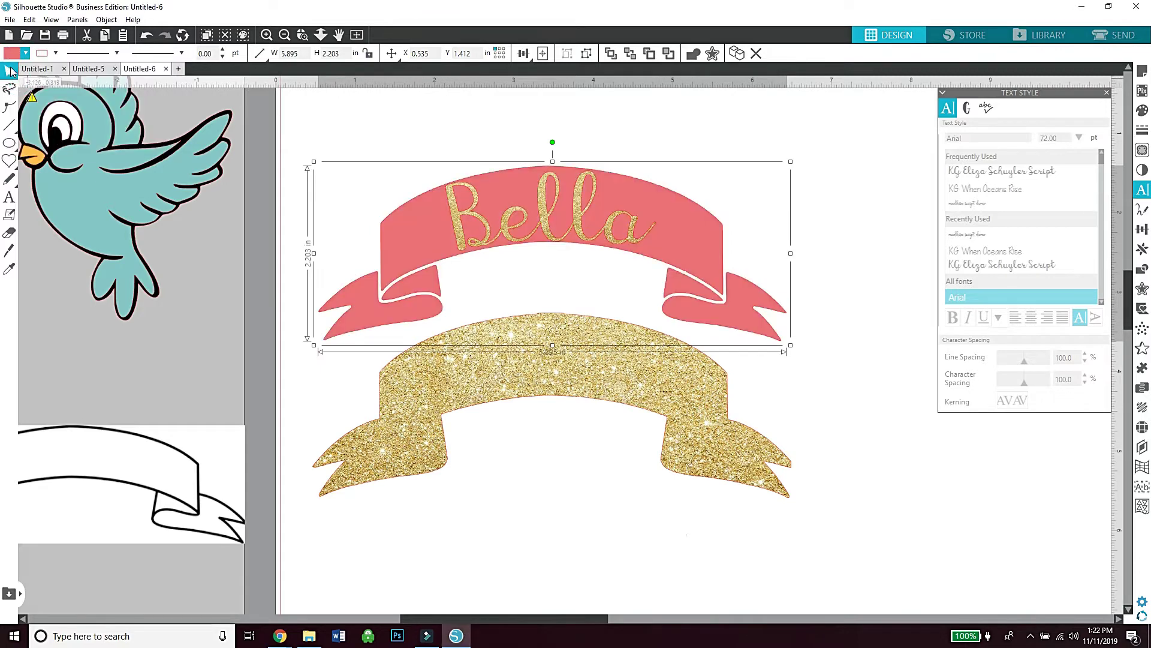
click(24, 54)
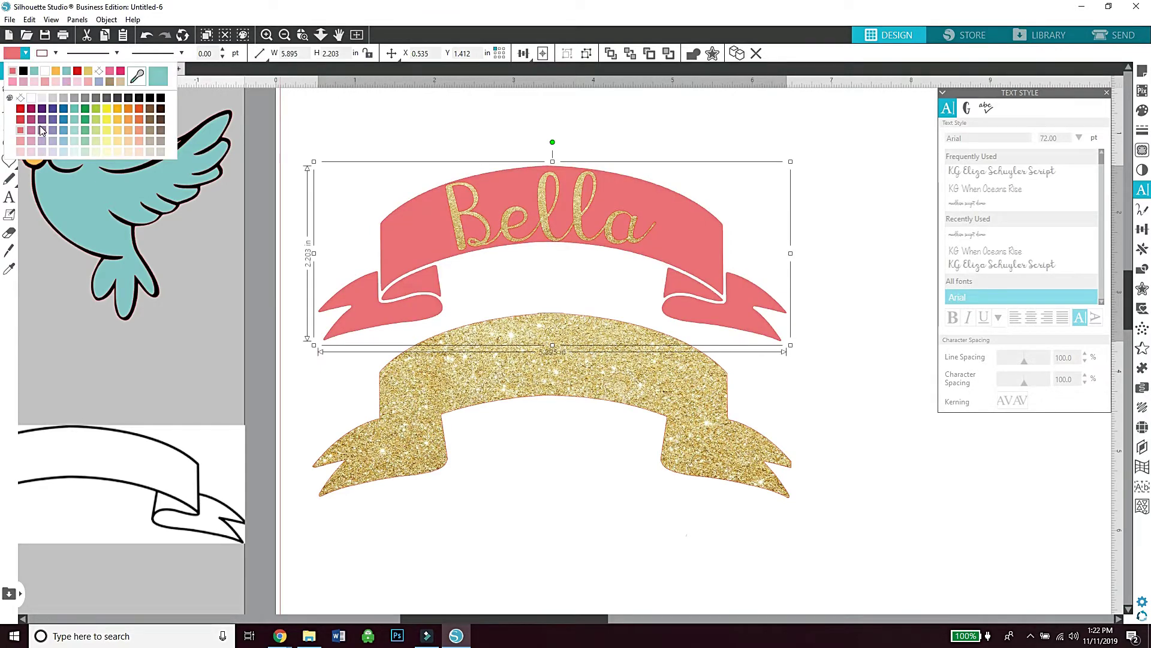
click(20, 149)
Align the pink banner and name over the glitter backing and bring the bird onto the page
drag(527, 210, 535, 123)
click(545, 443)
scroll(536, 123, up, 3)
click(509, 372)
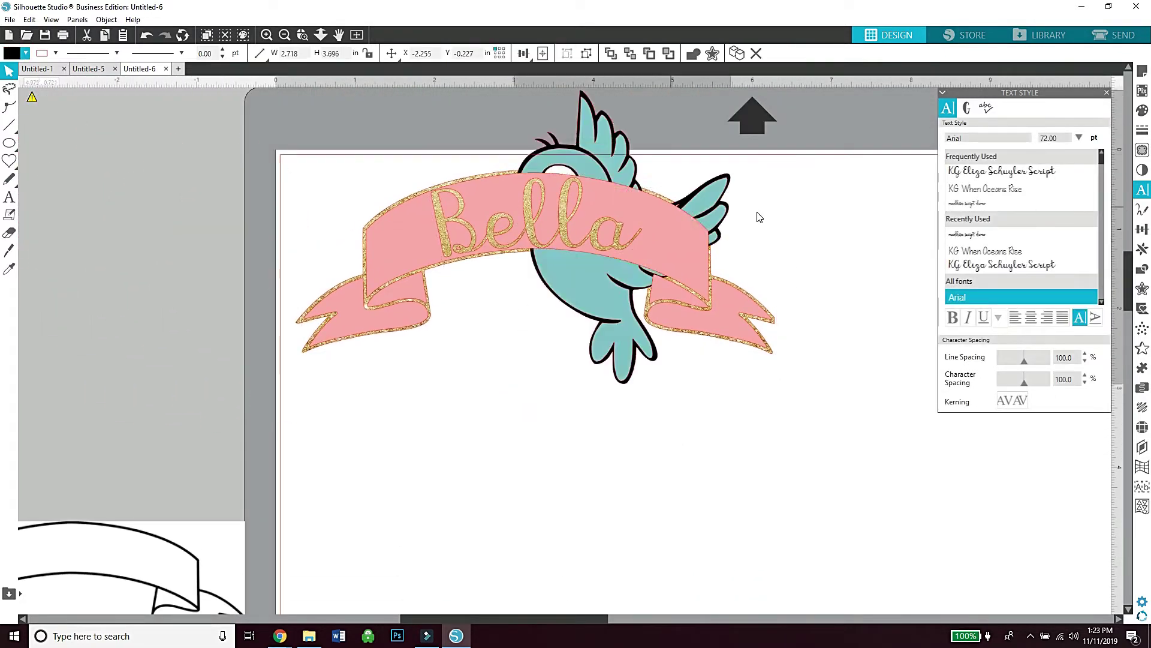
Move the bird clear of the banner's middle and scale it down to about 1.52 by 2.07 in
drag(757, 212, 916, 238)
drag(754, 118, 848, 247)
drag(901, 305, 735, 178)
Bring the bird to the front at the banner's right end and shrink it to about 1.27 by 1.73 in
right_click(734, 177)
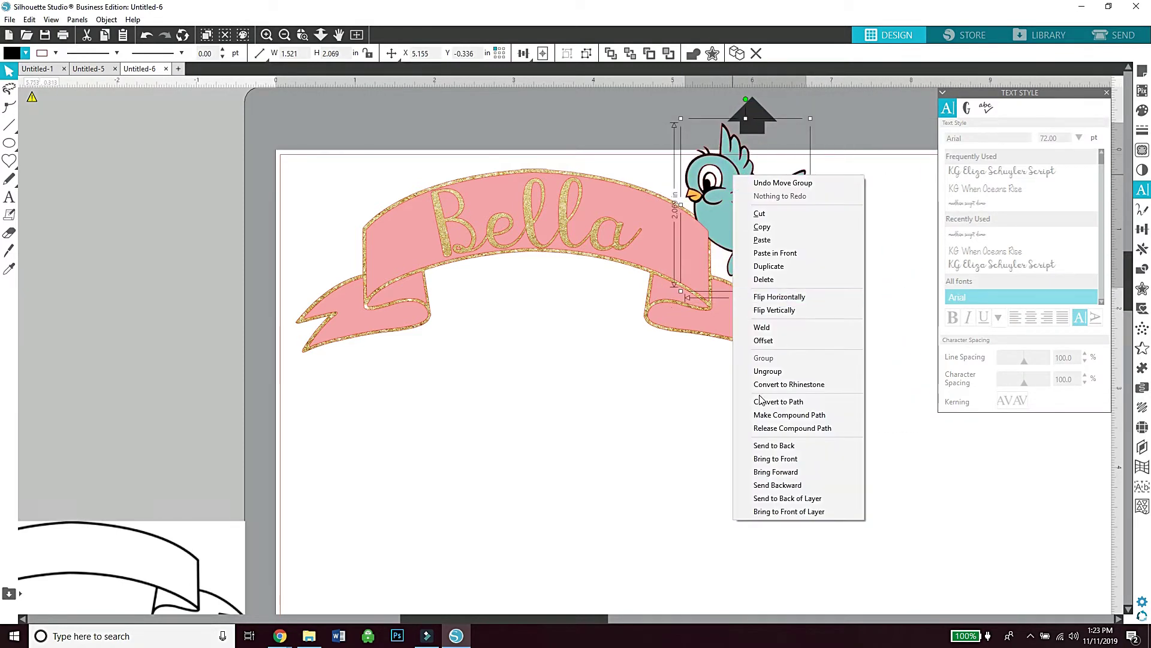
click(767, 459)
drag(743, 223, 713, 229)
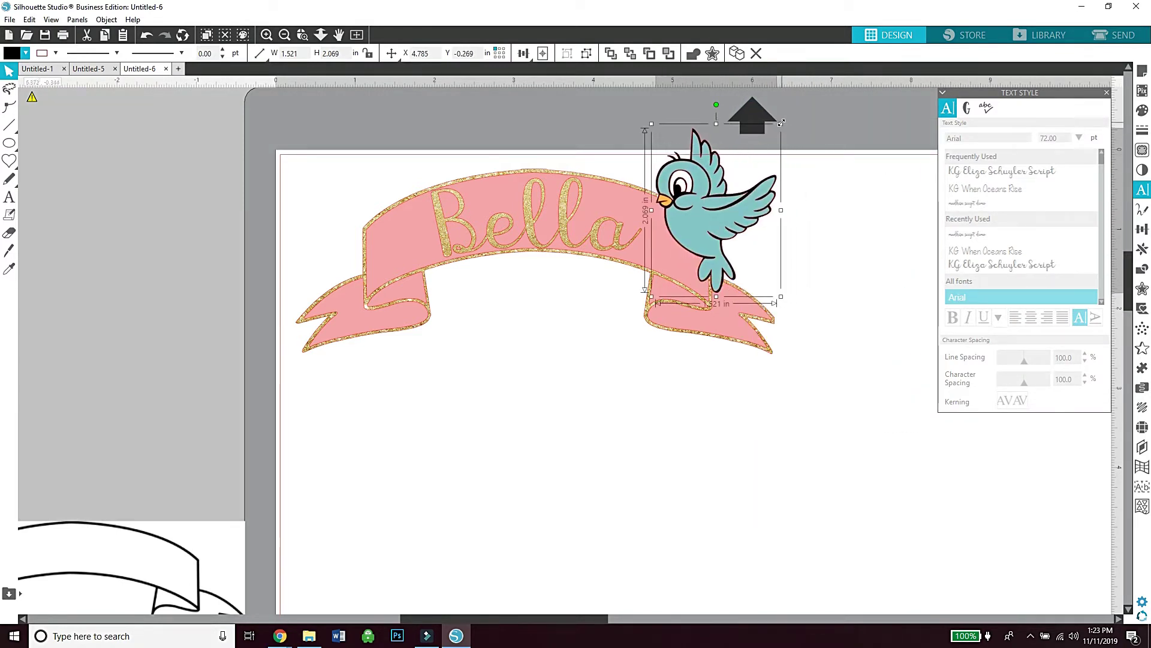
drag(781, 123, 767, 135)
Duplicate the bird, place the copy at the banner's left end, and flip it horizontally
right_click(703, 211)
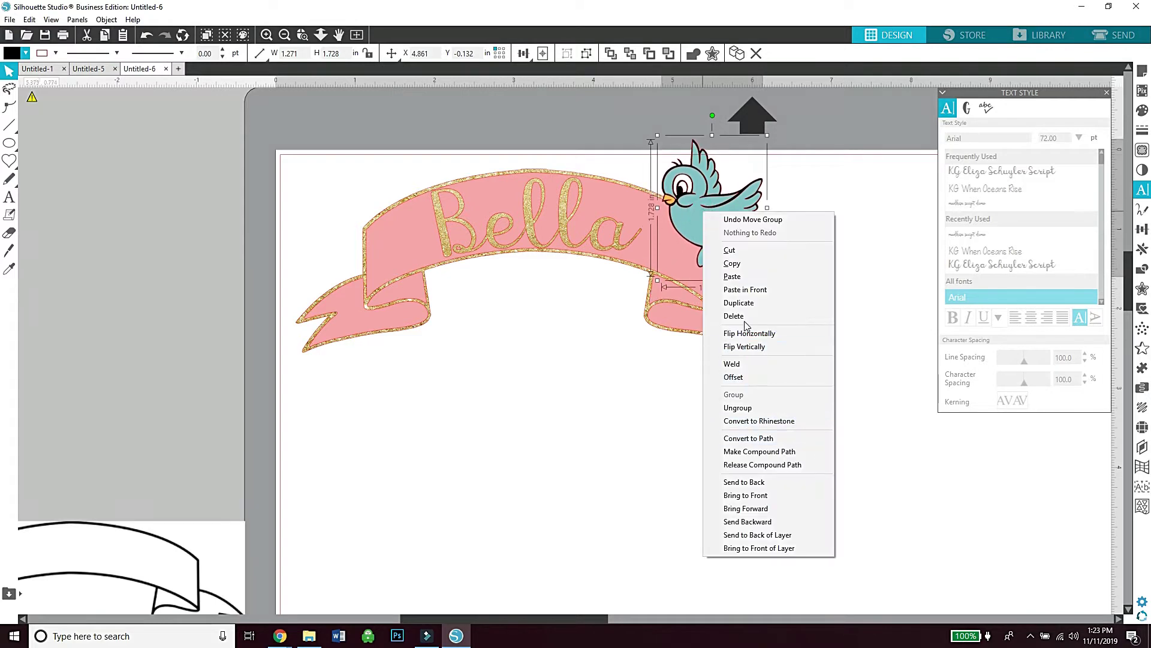
click(738, 303)
drag(713, 199, 358, 206)
right_click(359, 207)
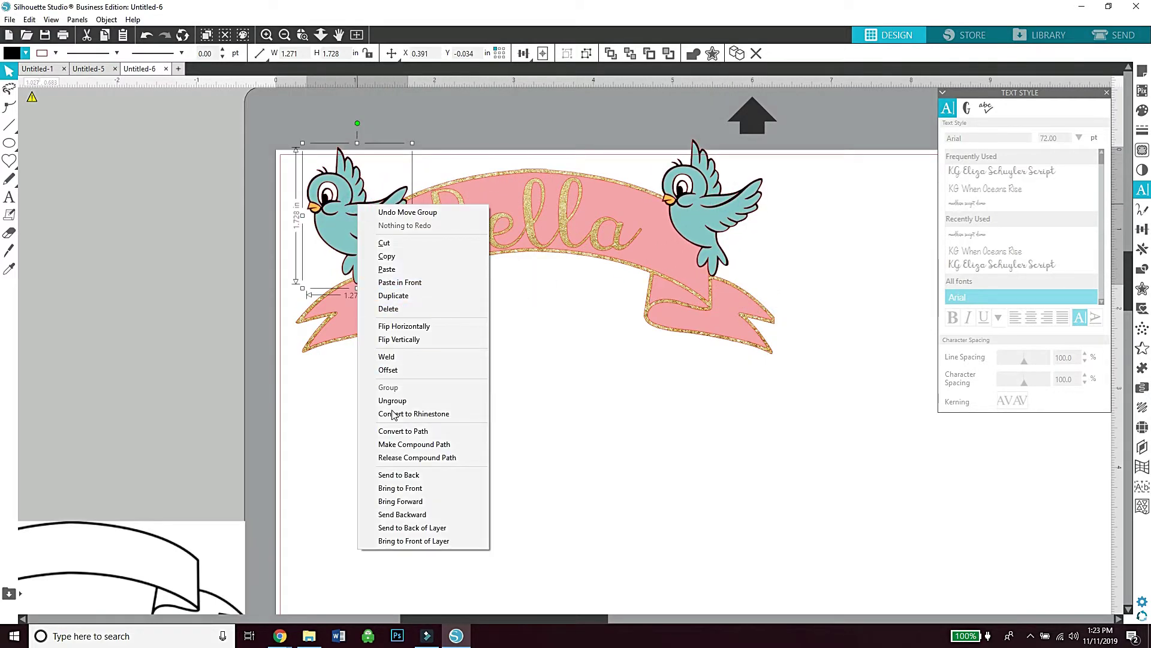
click(413, 329)
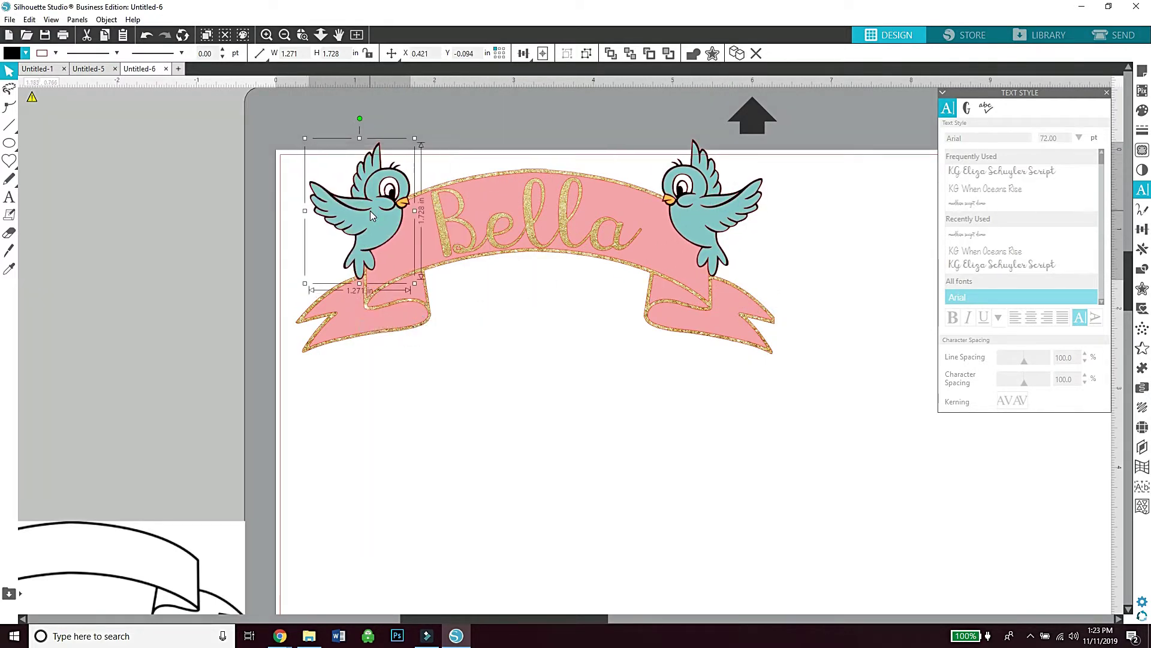
click(541, 386)
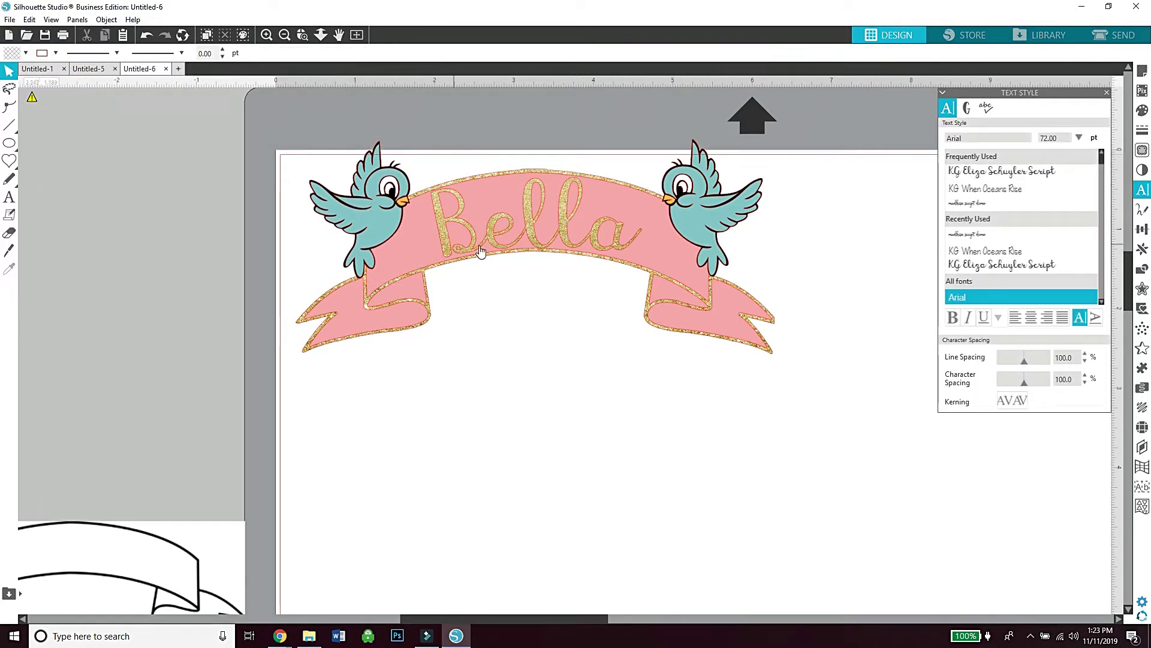
Move both birds off the banner to the grey area left of the page
click(291, 38)
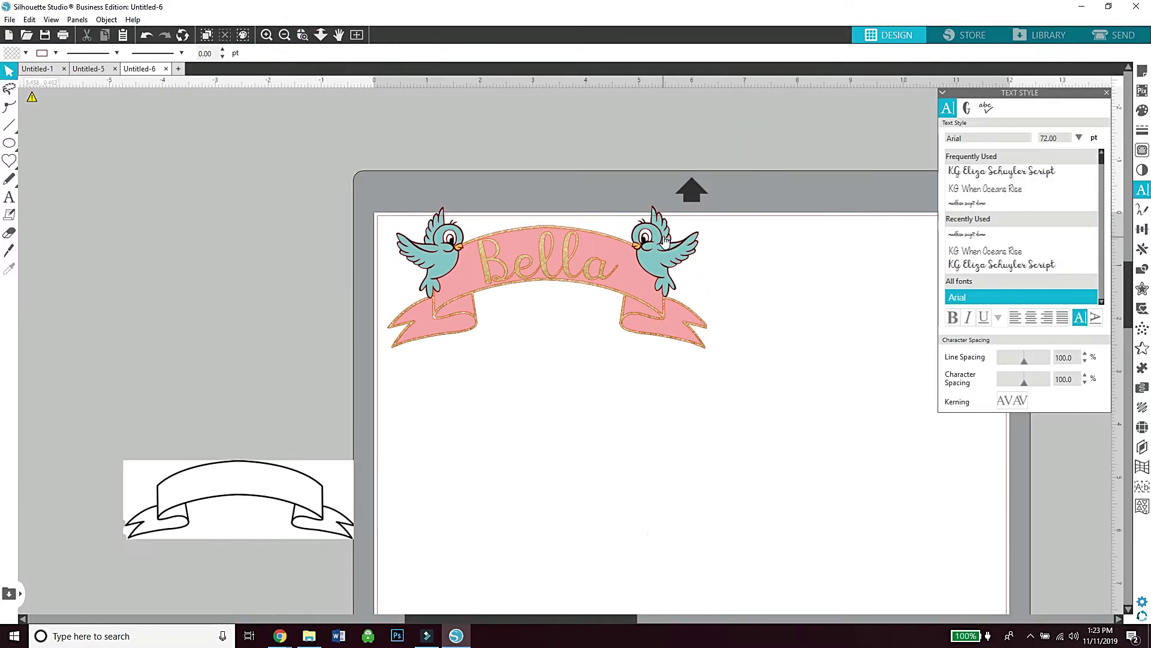
drag(664, 240, 276, 282)
drag(431, 246, 201, 288)
Separate the banner layers, placing the pink banner right of the glitter backing and the name beneath the backing's arch
drag(657, 261, 976, 347)
drag(585, 267, 578, 343)
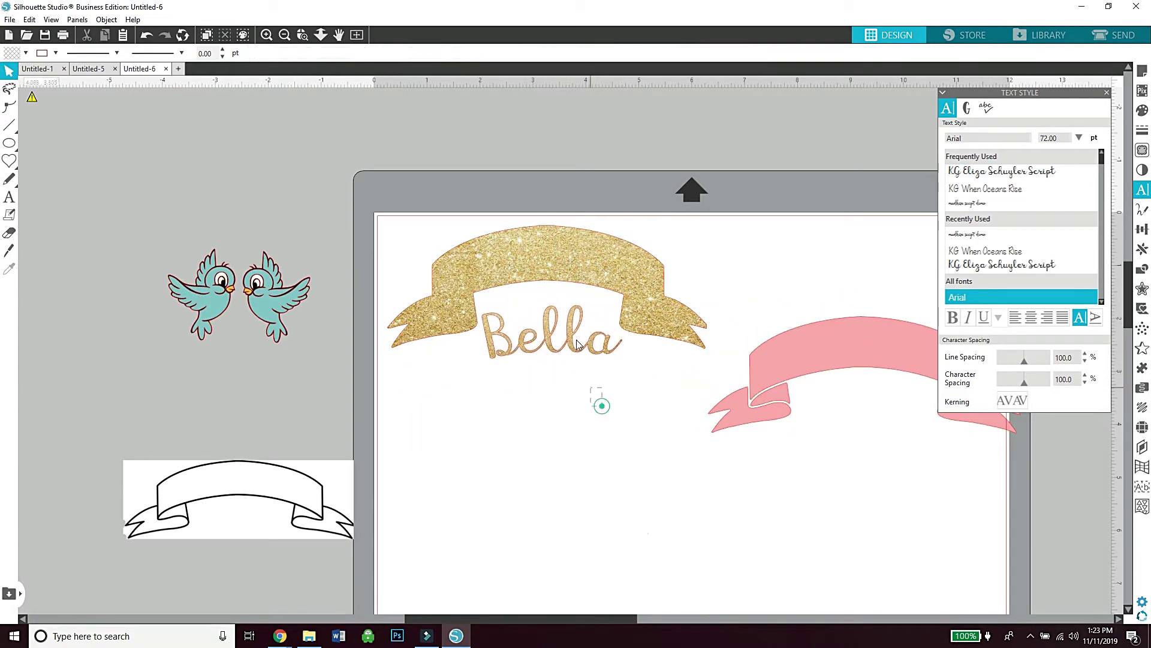
drag(601, 406, 557, 264)
mouse_move(555, 260)
mouse_down()
mouse_move(557, 271)
mouse_move(552, 260)
mouse_up()
drag(815, 352, 792, 276)
click(713, 420)
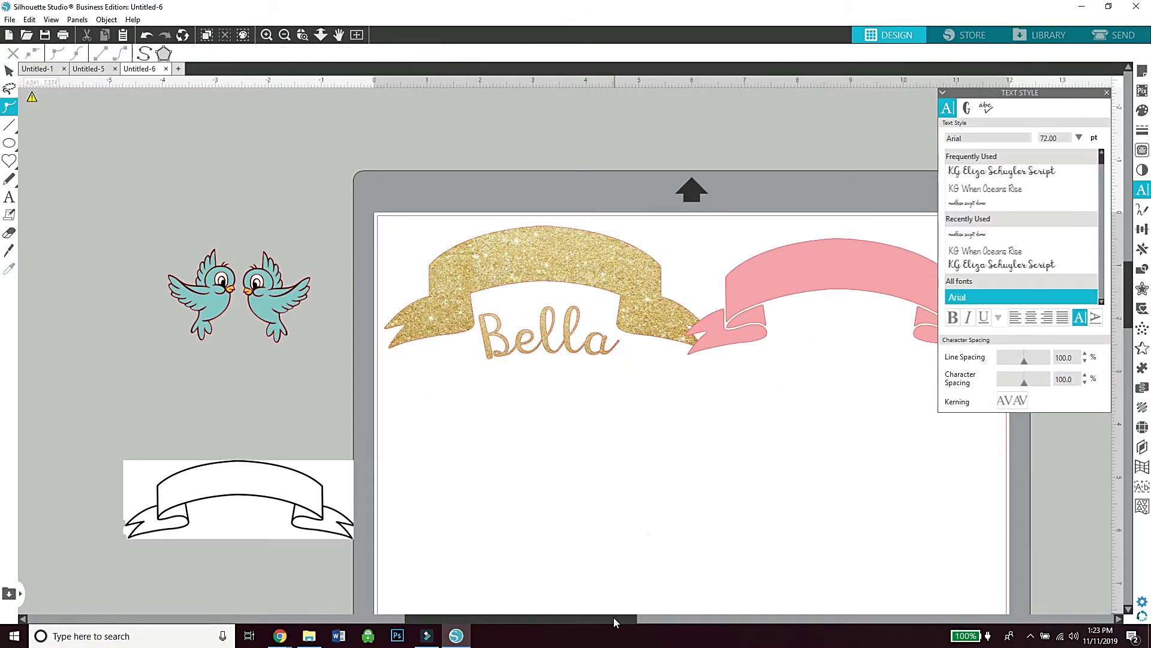
Rotate the pink banner about 90 degrees clockwise and place it along the page's right edge
drag(613, 621, 665, 621)
click(699, 280)
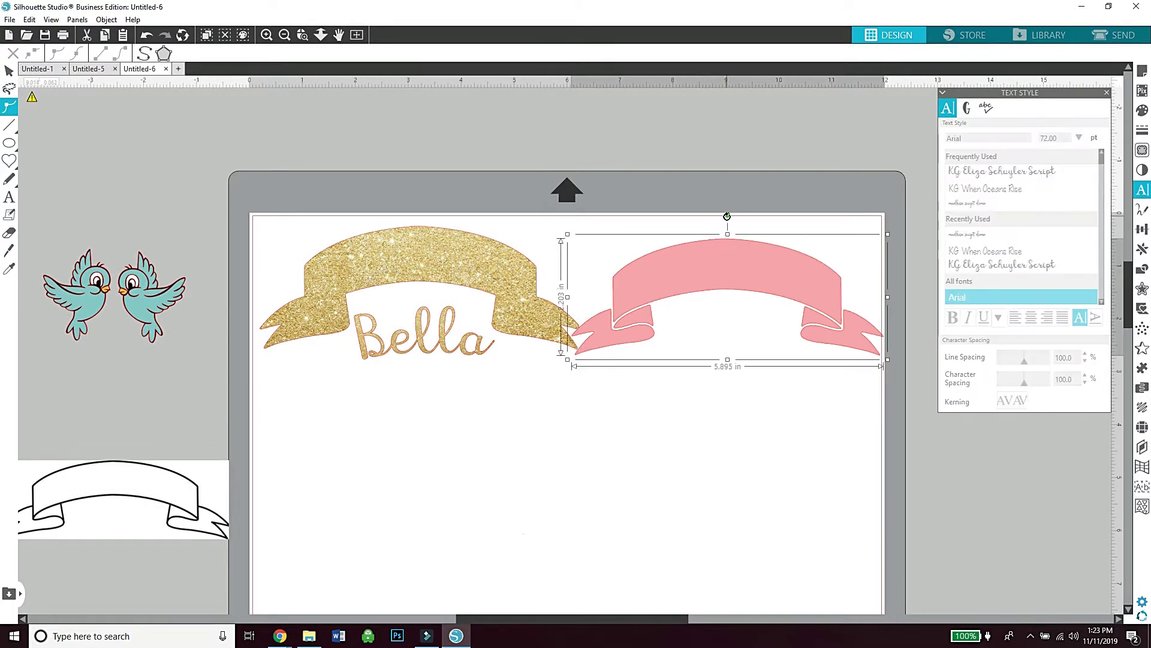
drag(727, 216, 852, 381)
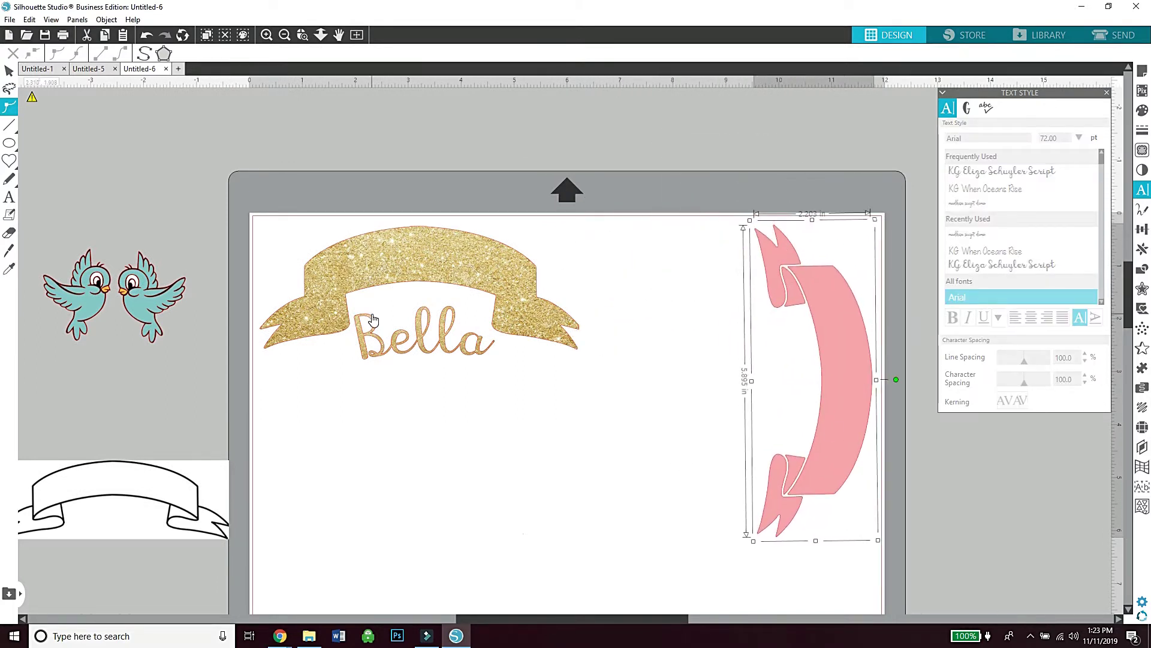
click(642, 428)
Move all banner pieces and the name off the page's right side, and bring both birds onto the page
drag(850, 535, 450, 307)
drag(441, 273, 1048, 349)
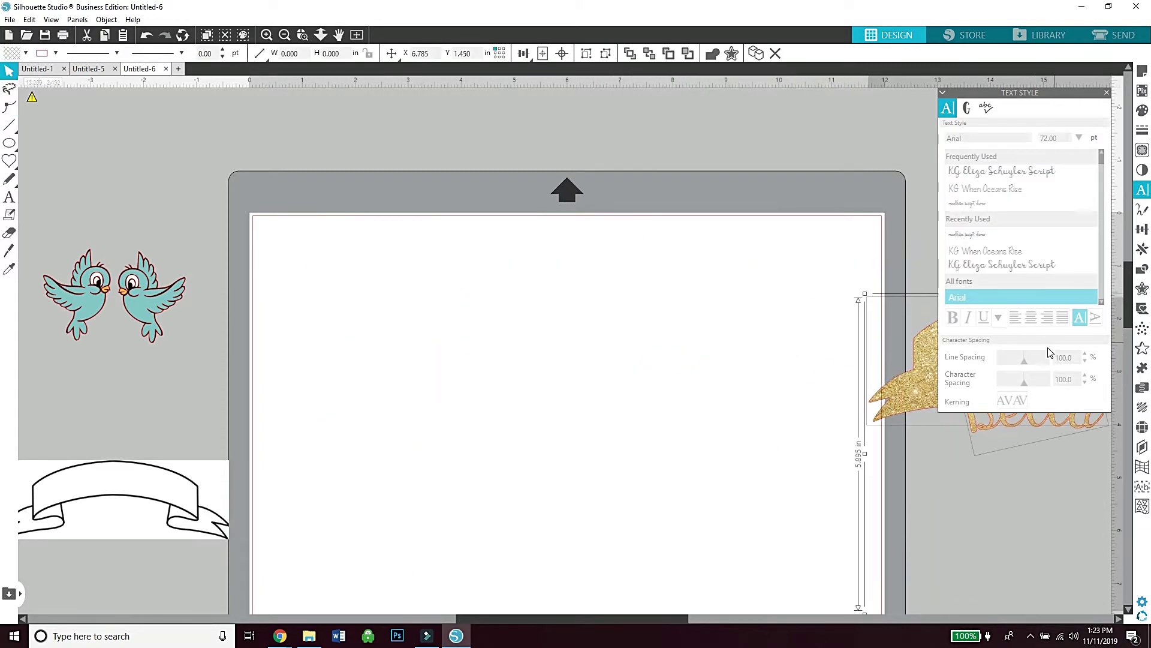
drag(150, 300, 330, 287)
double_click(330, 286)
drag(79, 300, 401, 306)
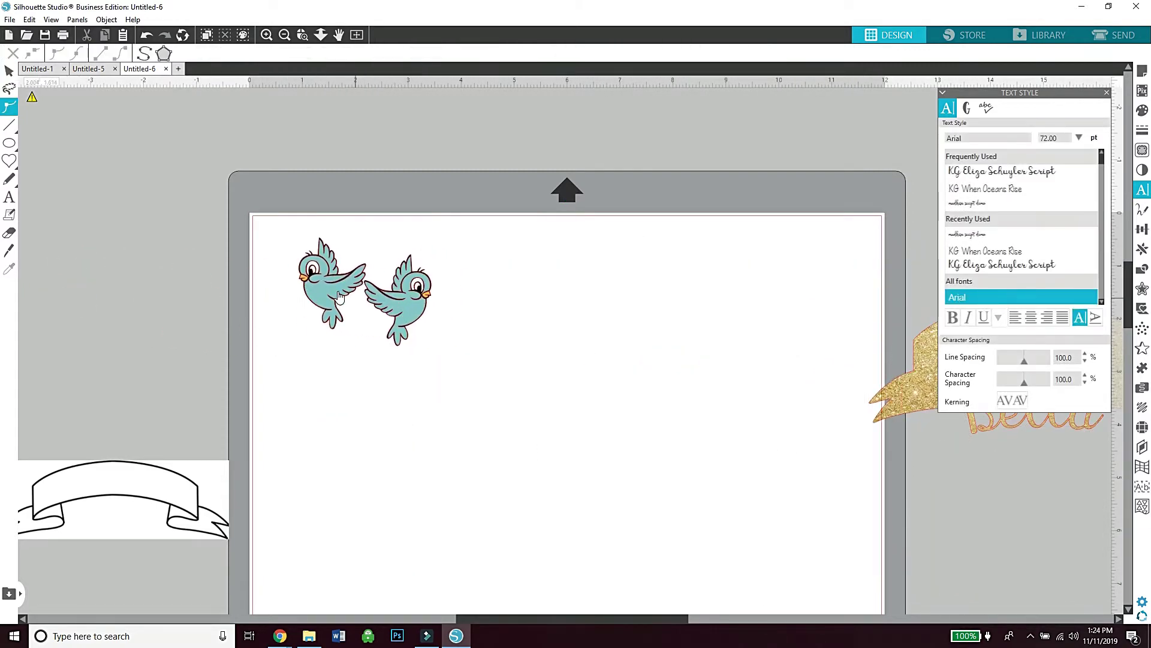
Ungroup the two birds into their separate colour layers
right_click(320, 289)
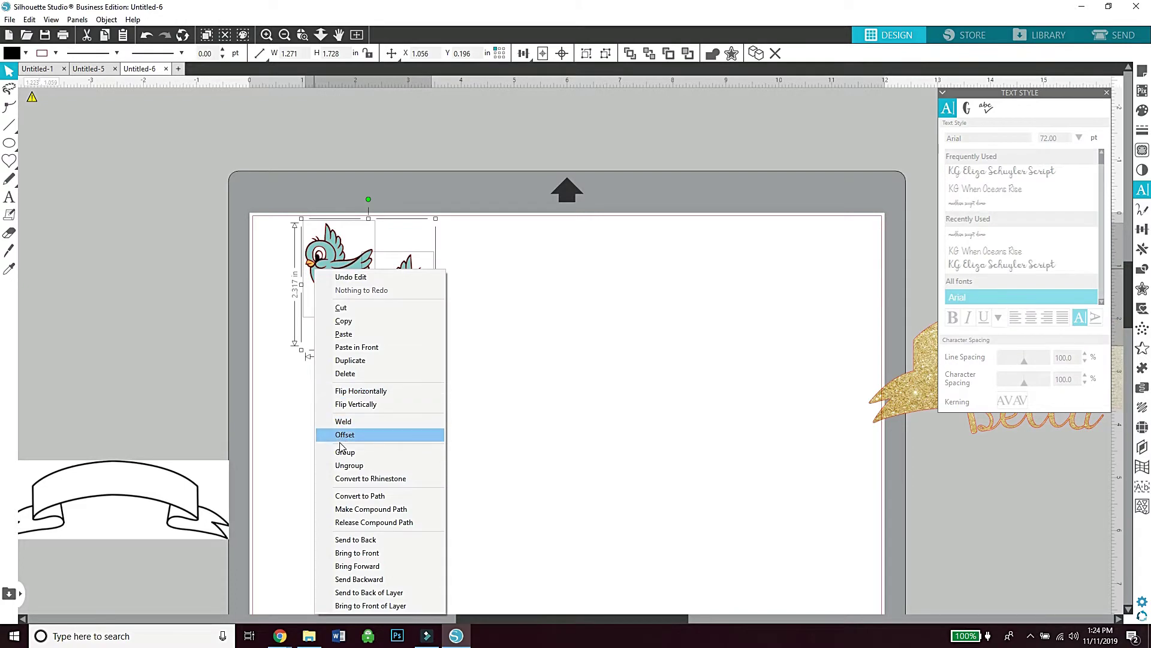
click(349, 465)
click(267, 34)
click(365, 434)
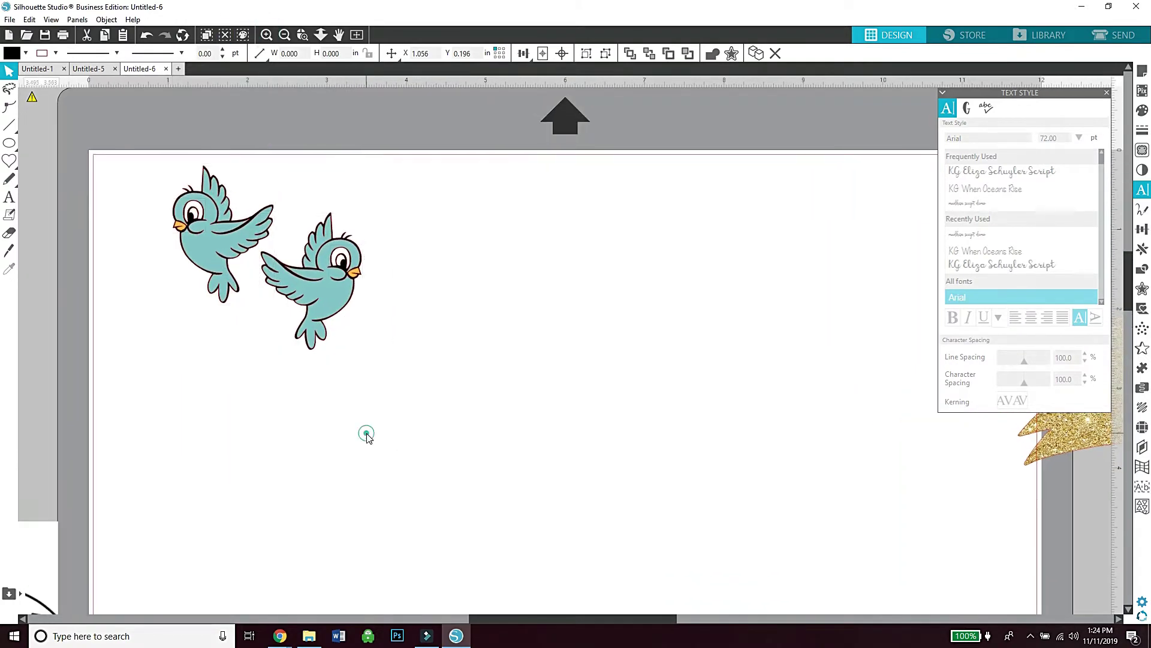
Pull the birds' black silhouettes, teal bodies and face pieces apart, and gather the teal bodies in the page's upper-left corner
drag(283, 297, 521, 264)
drag(221, 247, 257, 352)
drag(208, 251, 680, 286)
drag(193, 216, 387, 249)
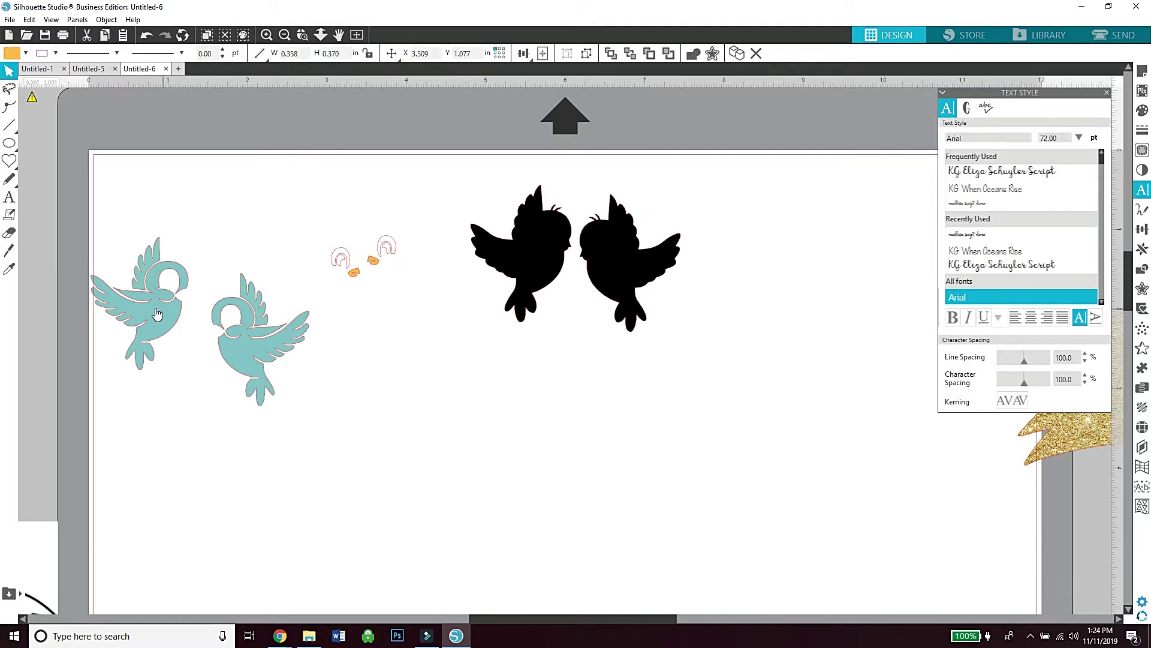
drag(178, 262, 196, 185)
drag(258, 348, 254, 274)
click(320, 266)
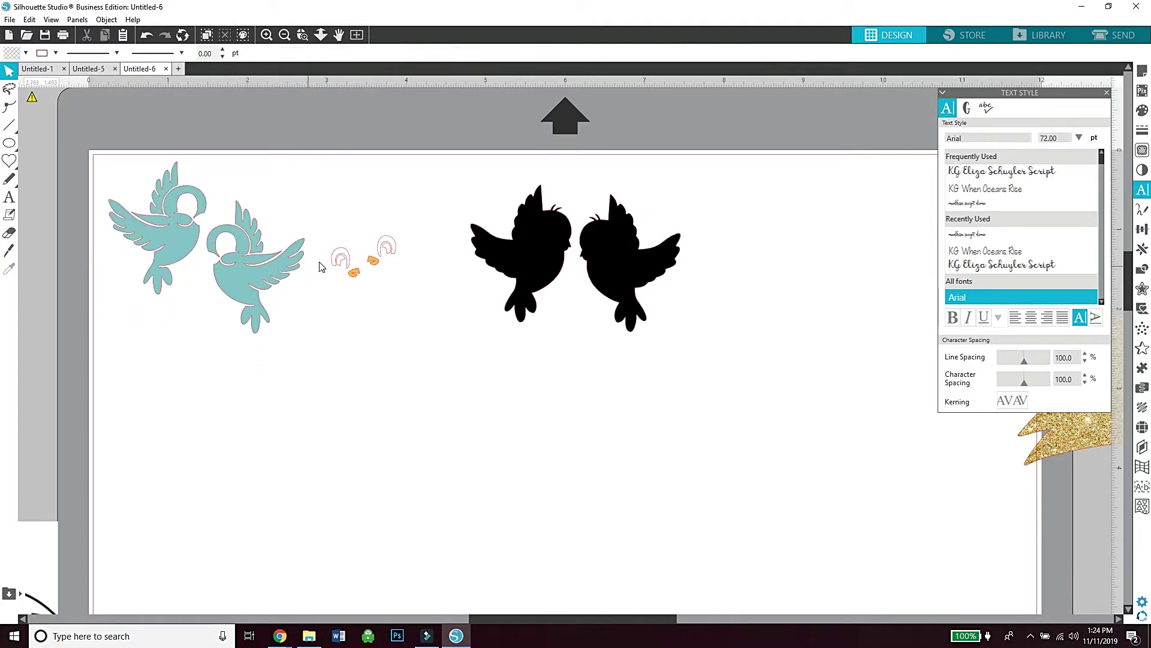
Move the eye and beak pieces to the right of the silhouettes, and shift both black birds closer to the teal bodies
drag(388, 247, 768, 225)
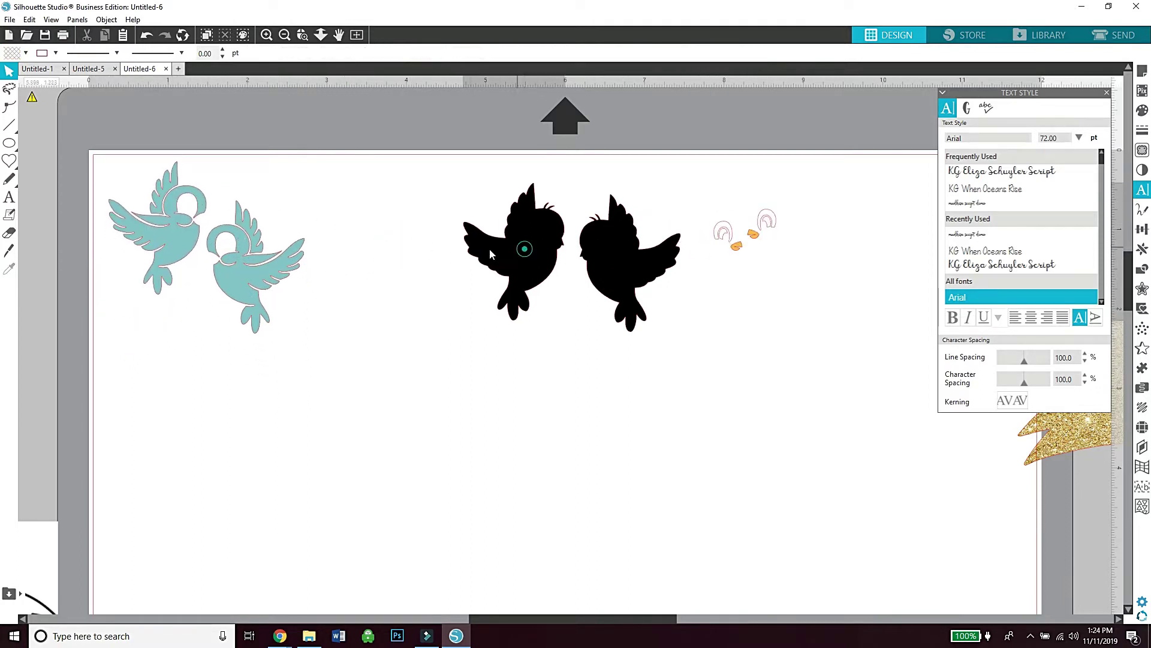
drag(489, 248, 406, 248)
drag(618, 252, 539, 255)
click(532, 365)
drag(499, 617, 554, 618)
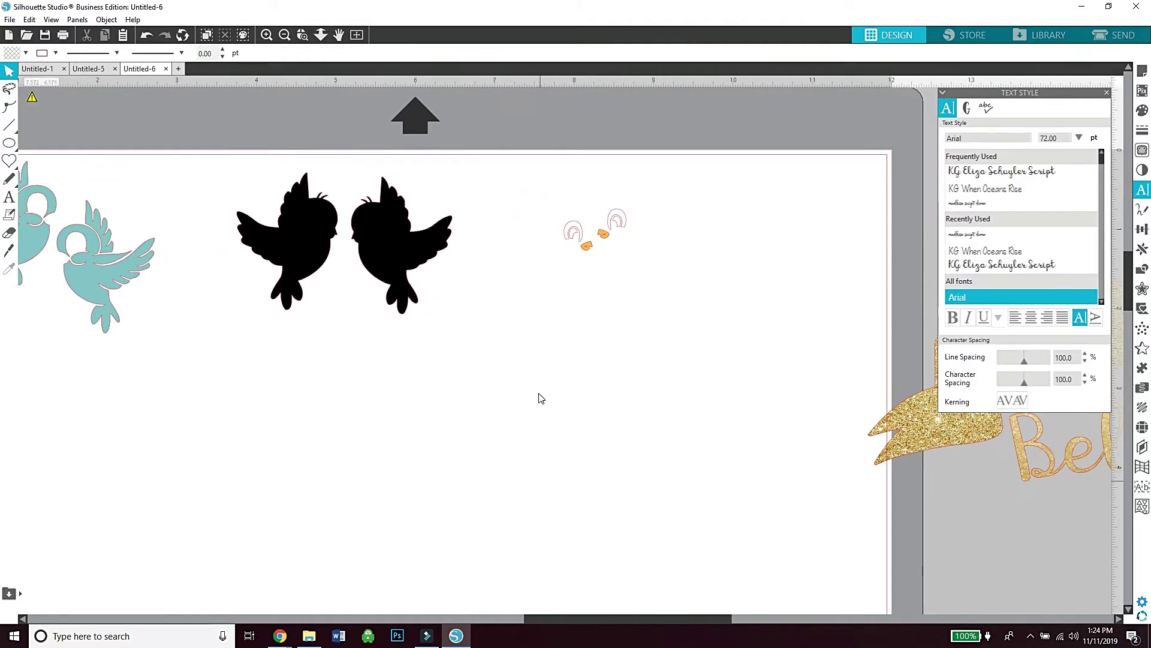
Ungroup the eye and beak pieces and place the two orange beaks side by side to the right of the eyes
right_click(572, 226)
click(599, 420)
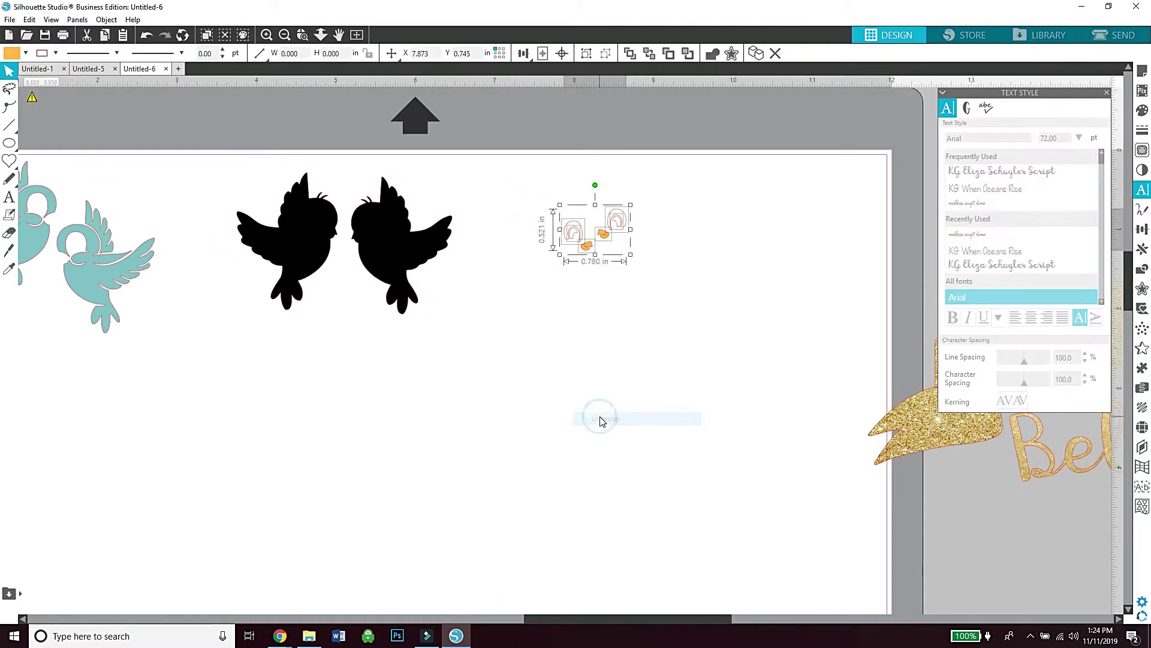
click(574, 252)
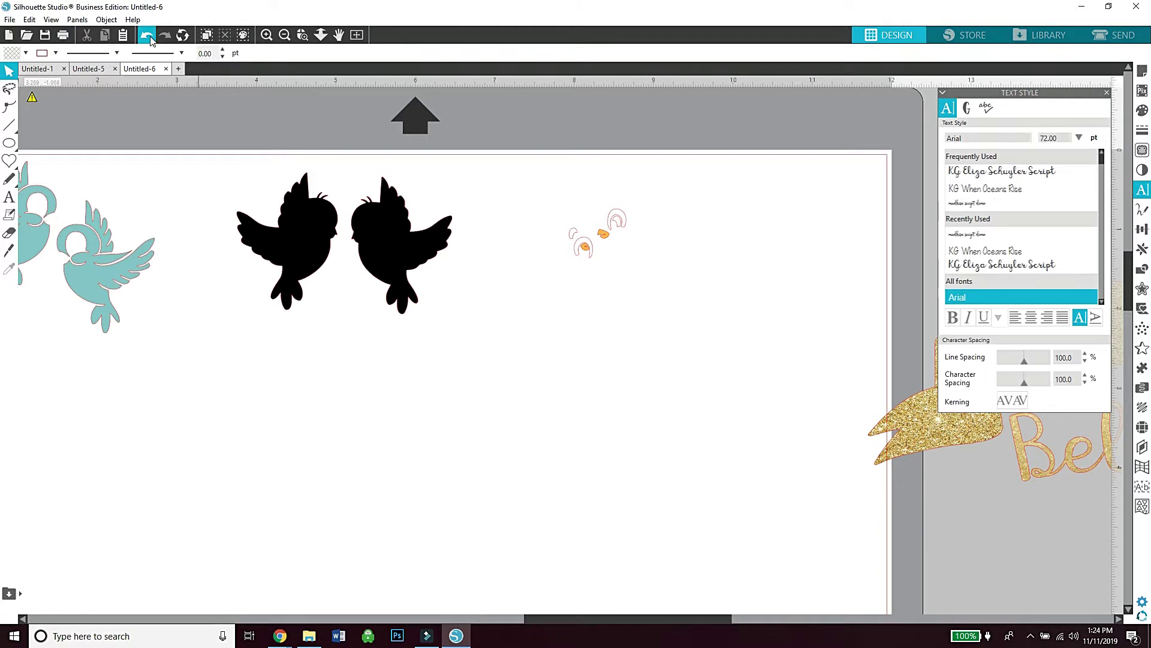
drag(607, 236, 716, 209)
drag(587, 247, 734, 211)
Place the two eye whites side by side and move them up near the page's top edge
drag(639, 239, 608, 213)
drag(620, 217, 568, 214)
drag(574, 228, 569, 196)
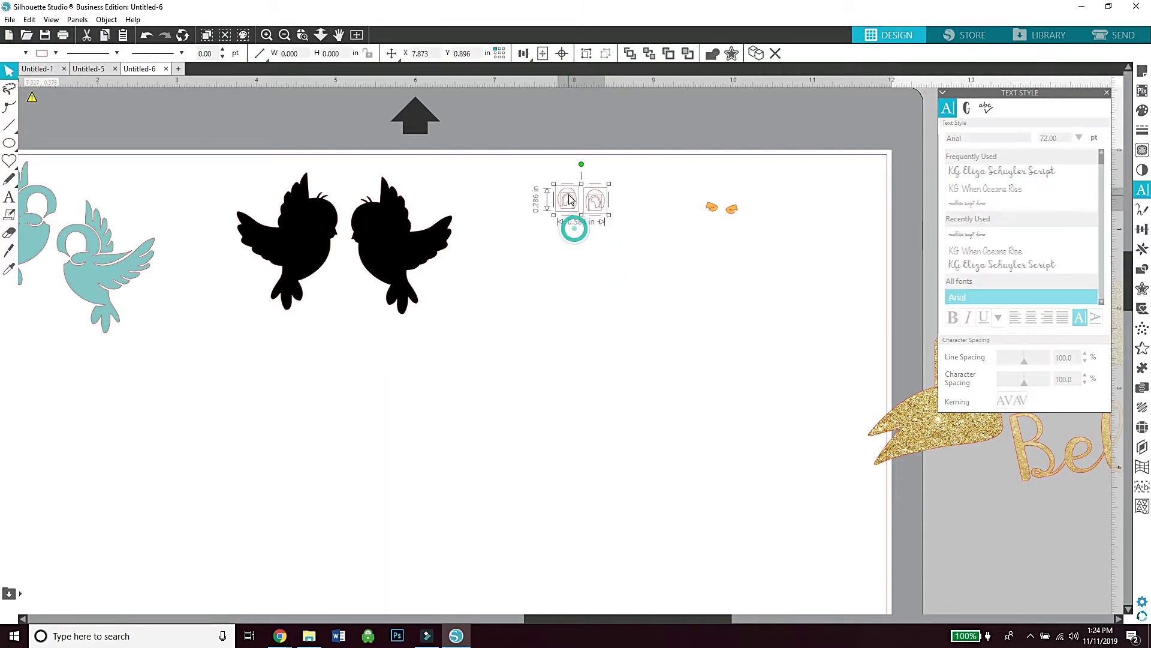
click(569, 274)
drag(585, 619, 560, 618)
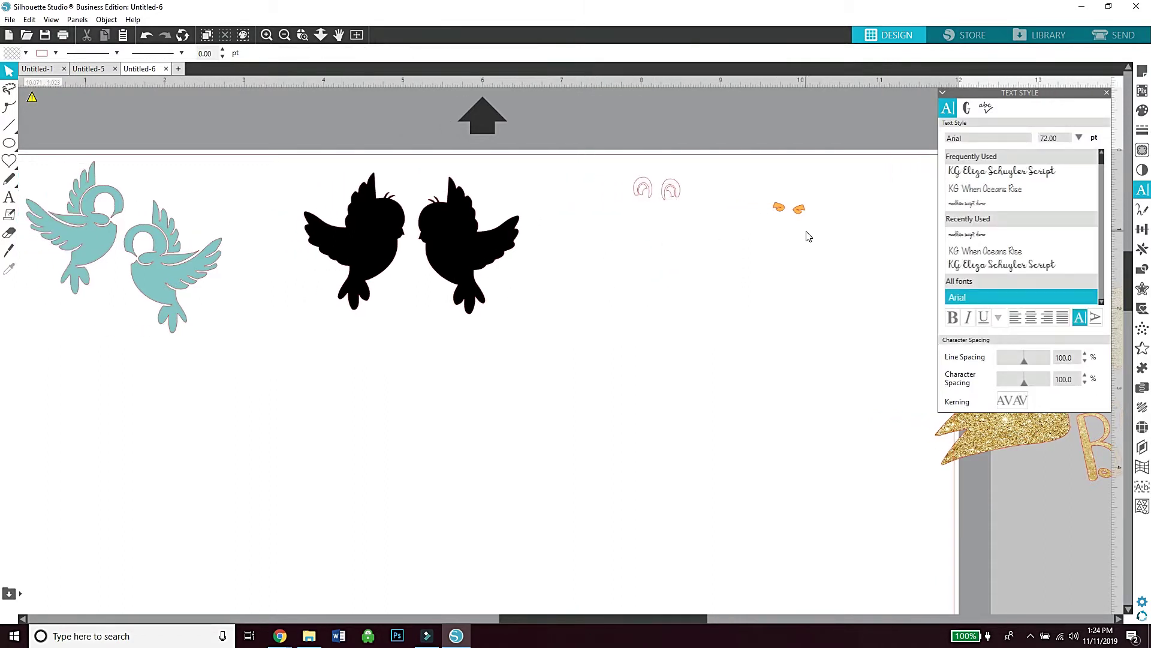